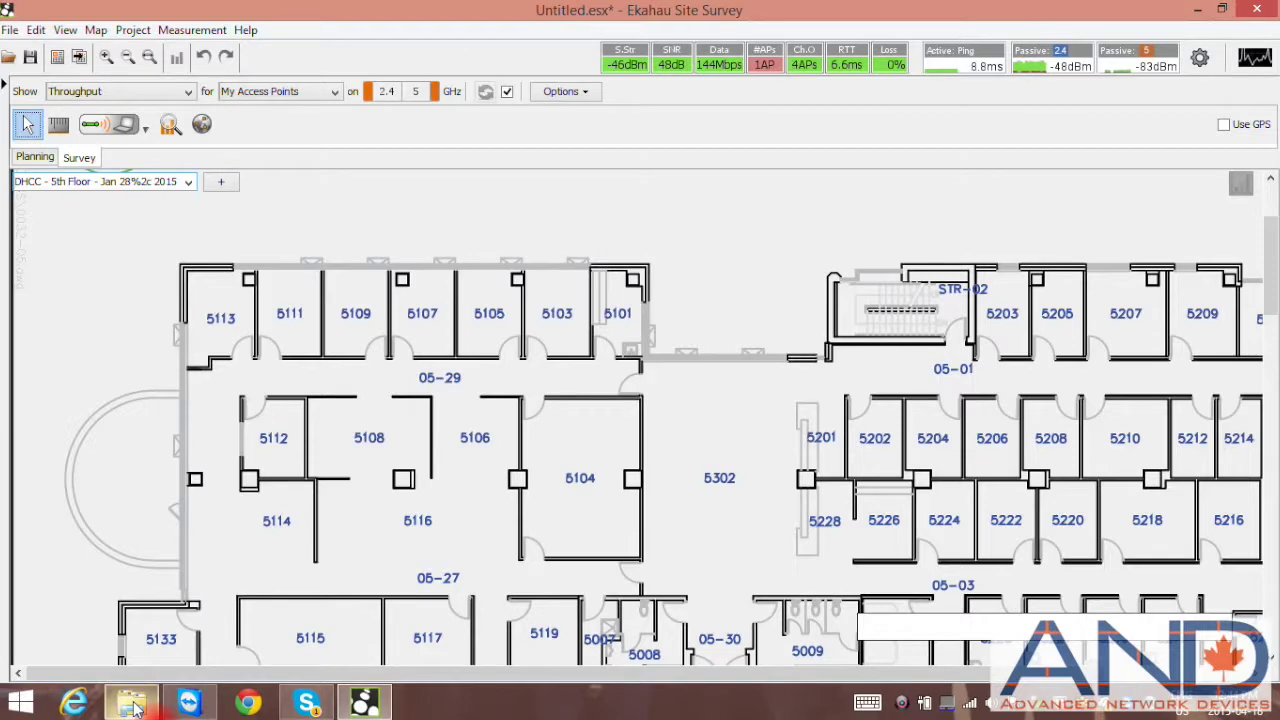
Step: In File Explorer, browse to the C:\Program Files\Ekahau folder
left_click(134, 706)
left_click(448, 400)
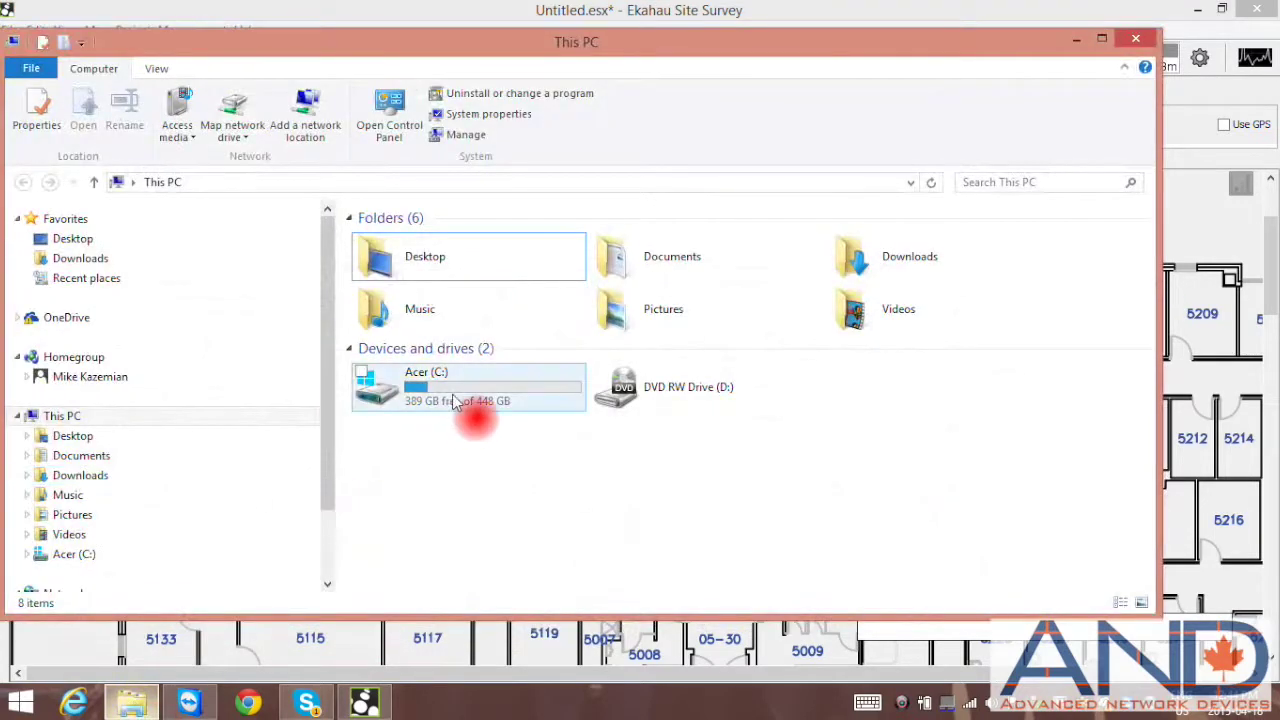
double_click(455, 400)
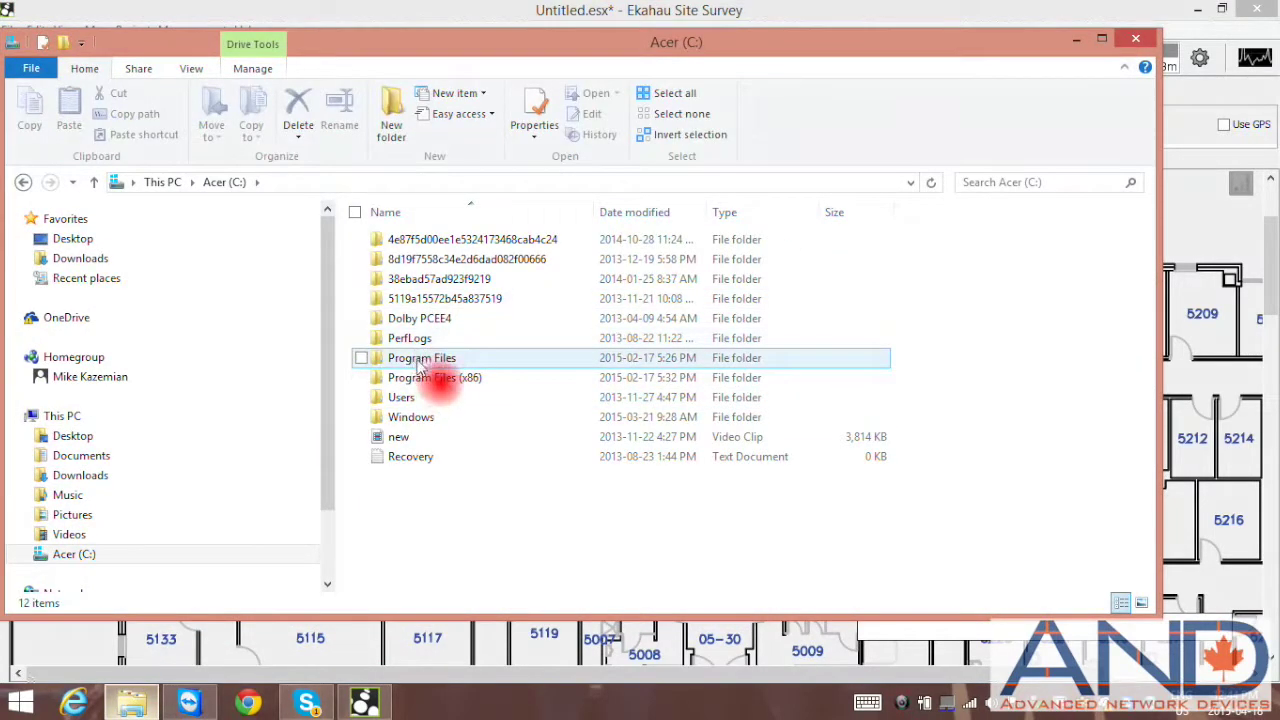
left_click(418, 362)
double_click(420, 362)
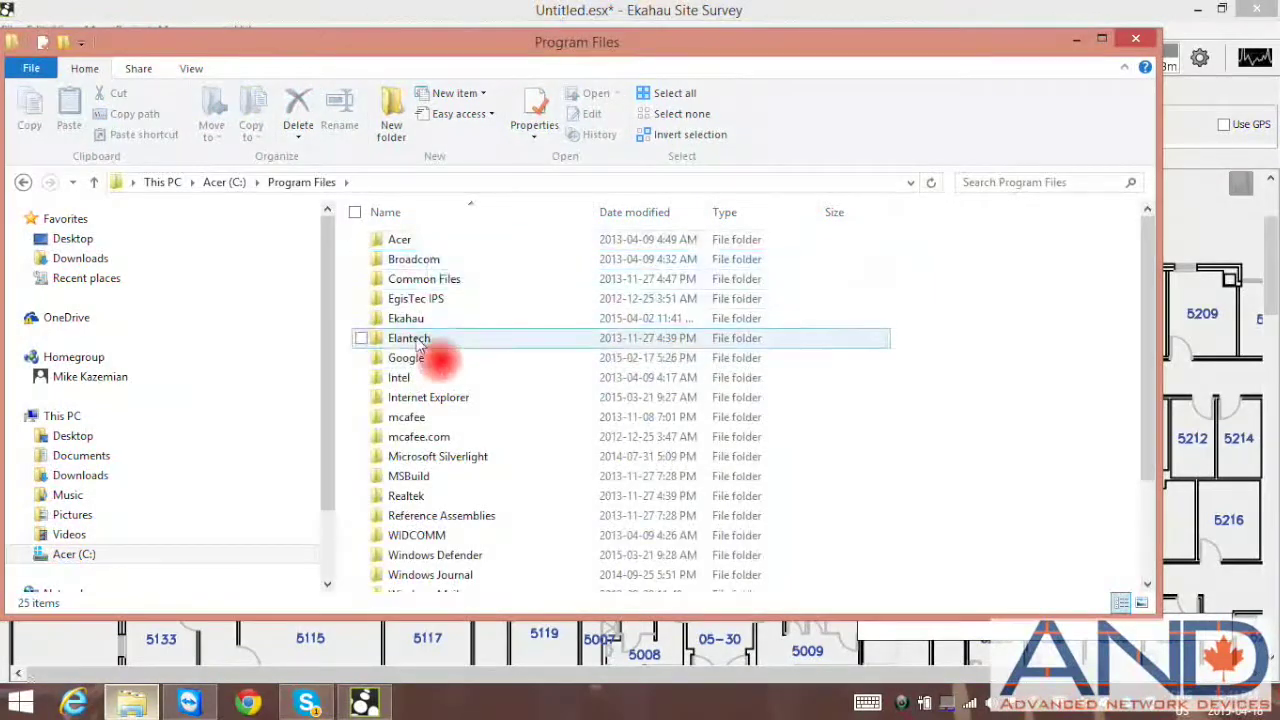
left_click(417, 326)
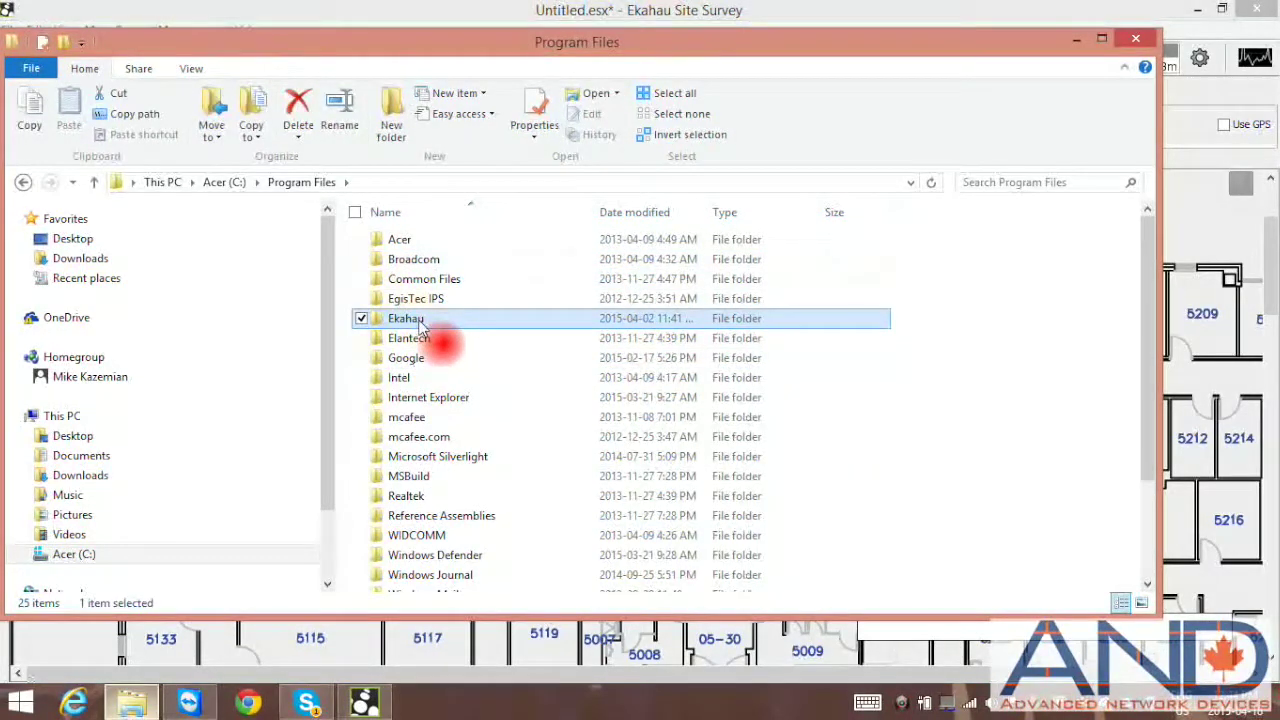
double_click(417, 326)
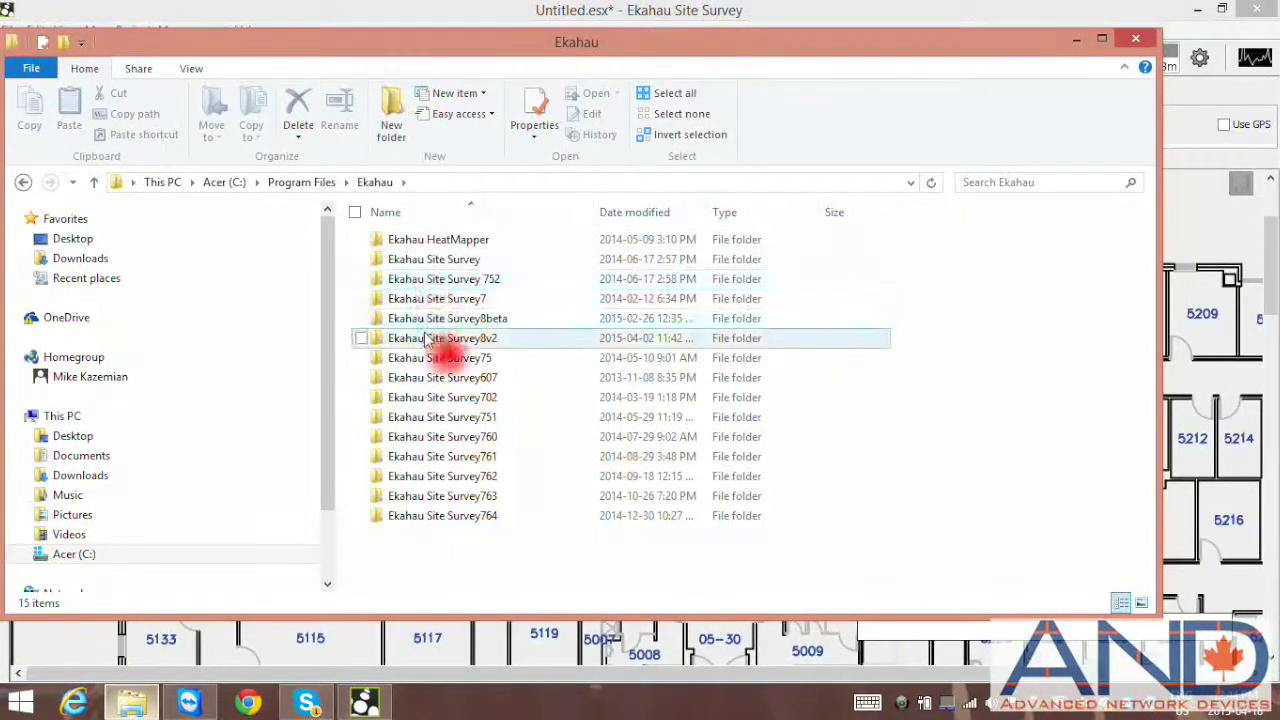
Step: Go into Ekahau Site Survey8v2\iperf\iperf3-ekahau, then close the file browser
left_click(432, 340)
double_click(432, 340)
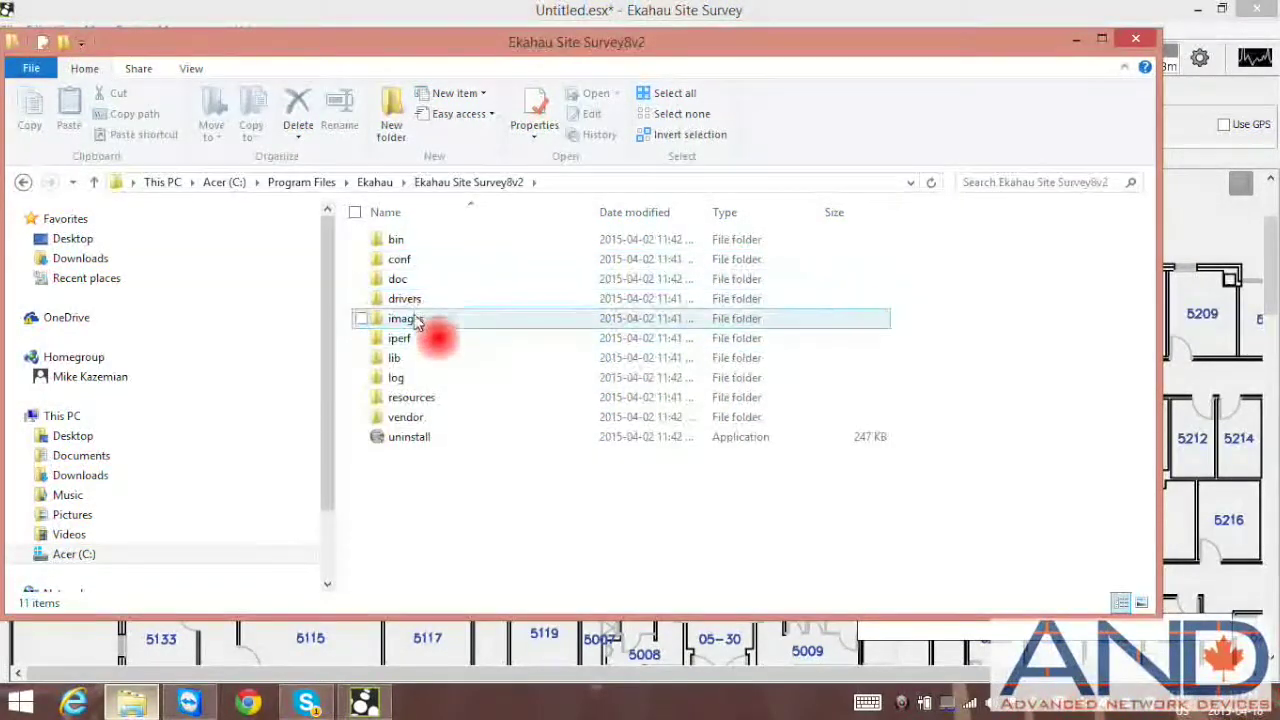
left_click(405, 340)
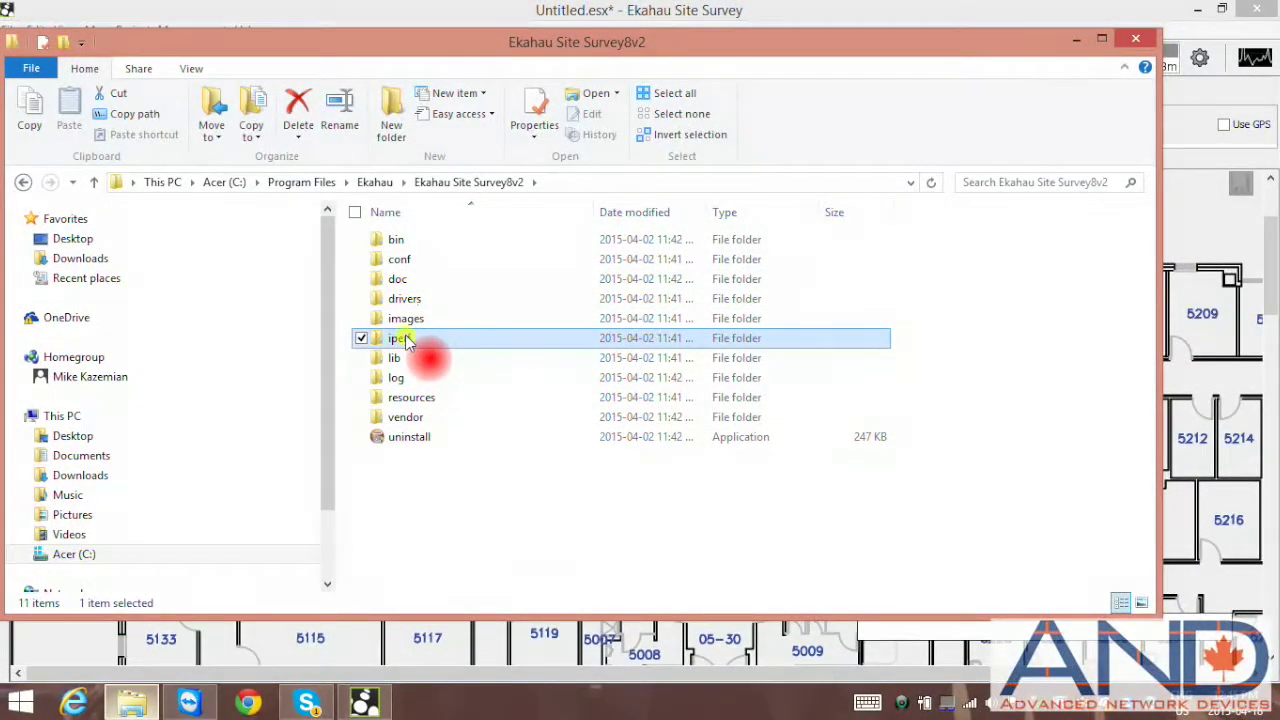
double_click(400, 339)
left_click(425, 243)
double_click(425, 243)
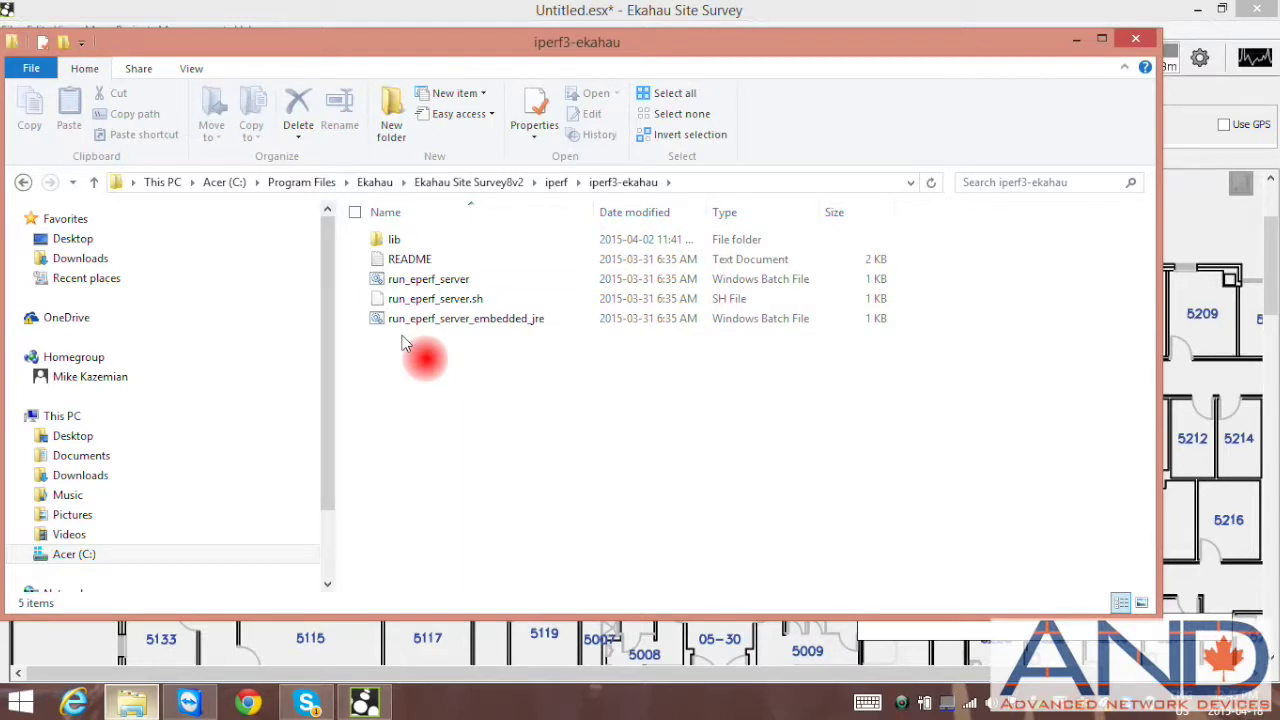
left_click(1147, 42)
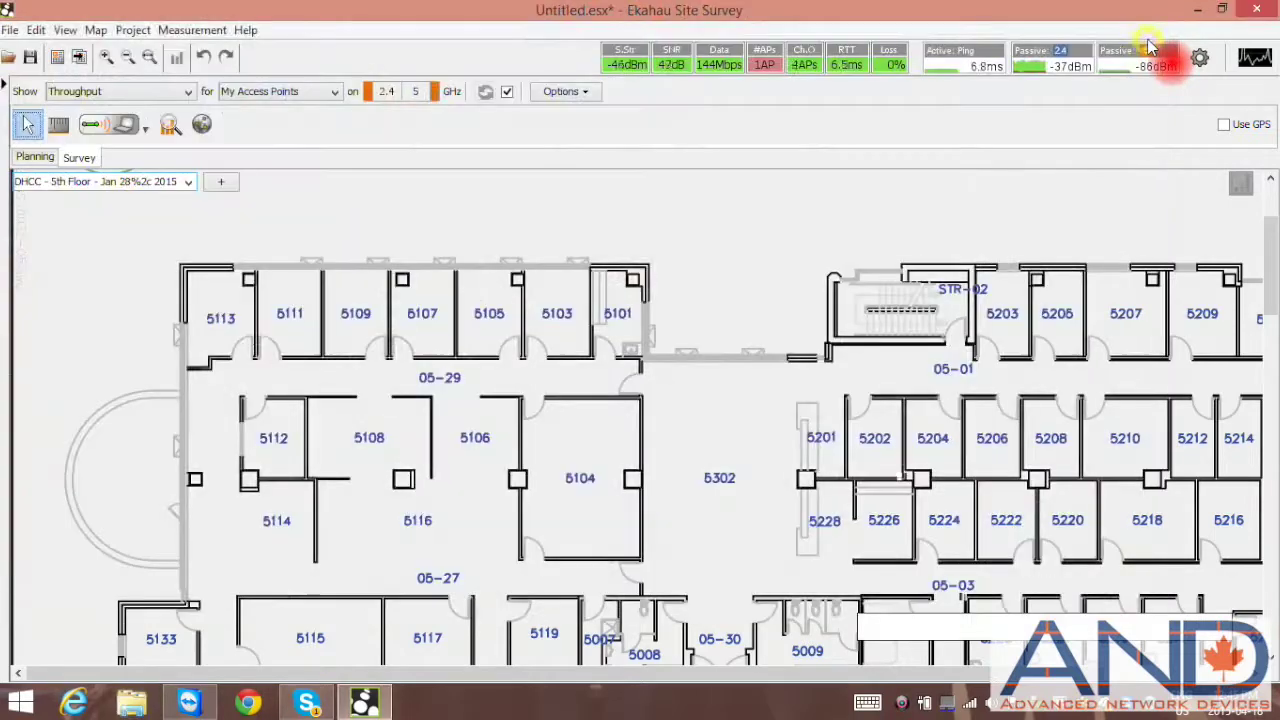
Step: Switch the displayed map to Slide 45.001, then to Slide 46.001
left_click(189, 183)
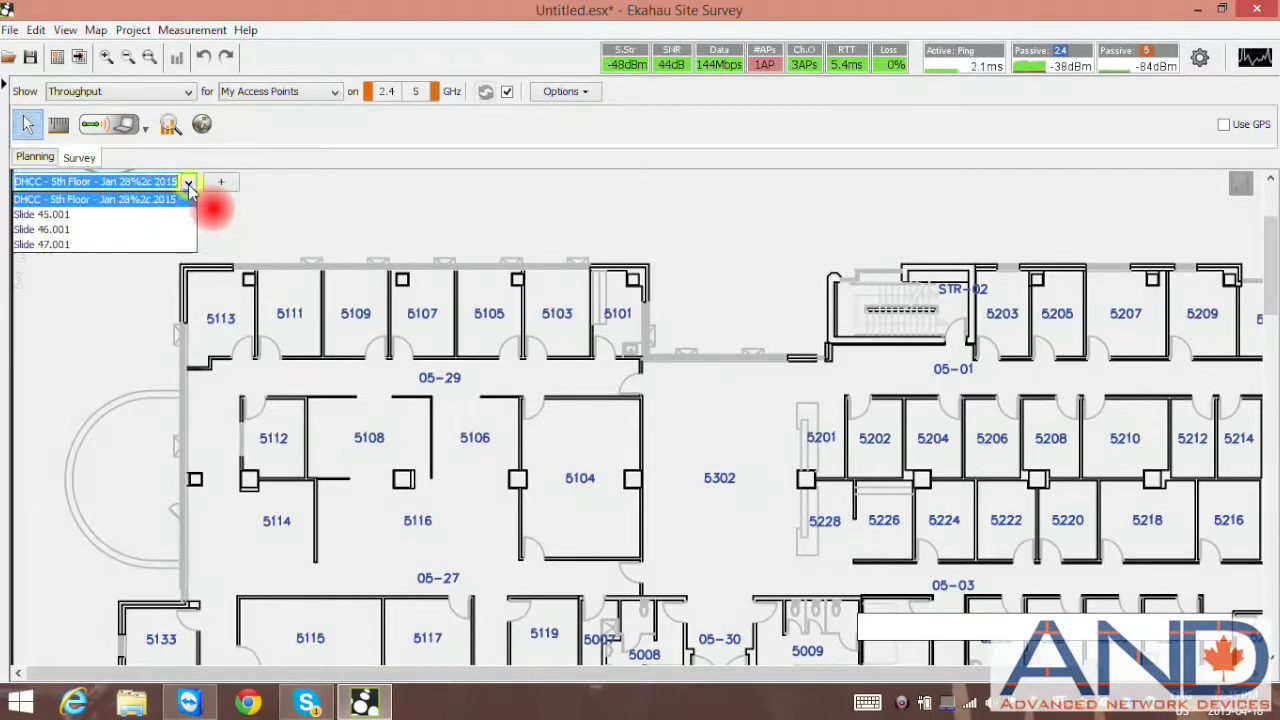
left_click(165, 213)
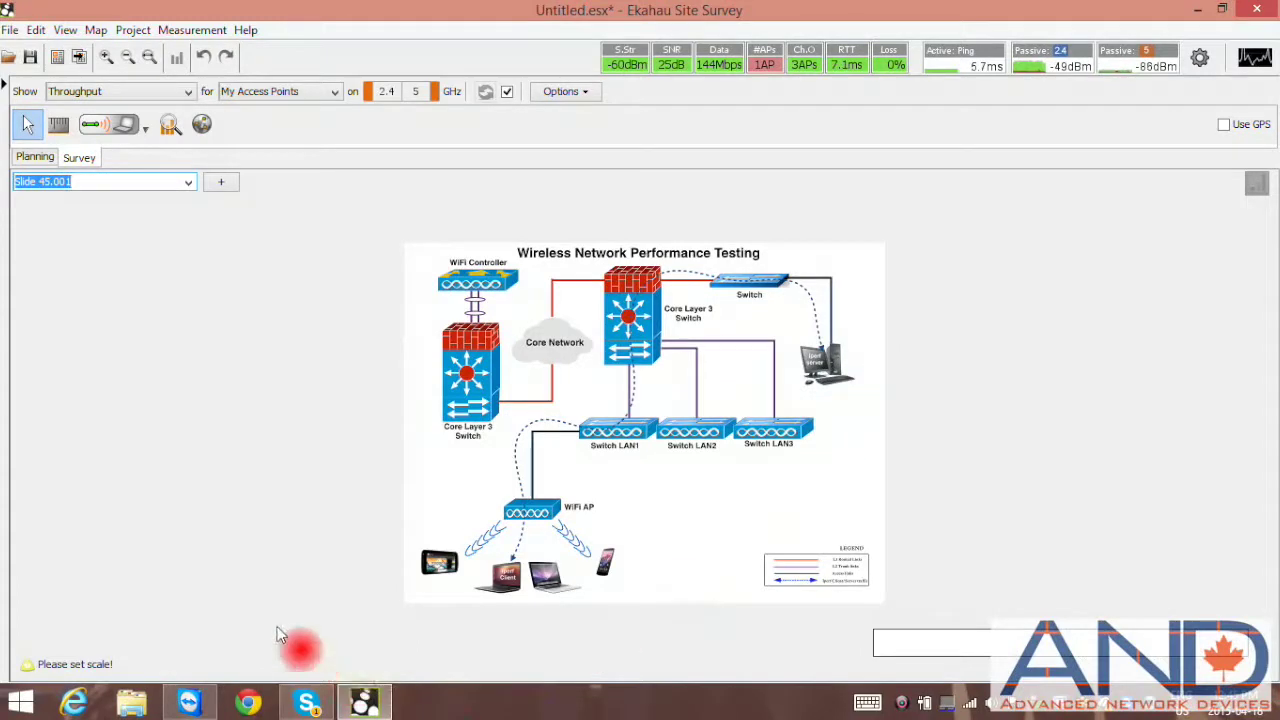
left_click(188, 182)
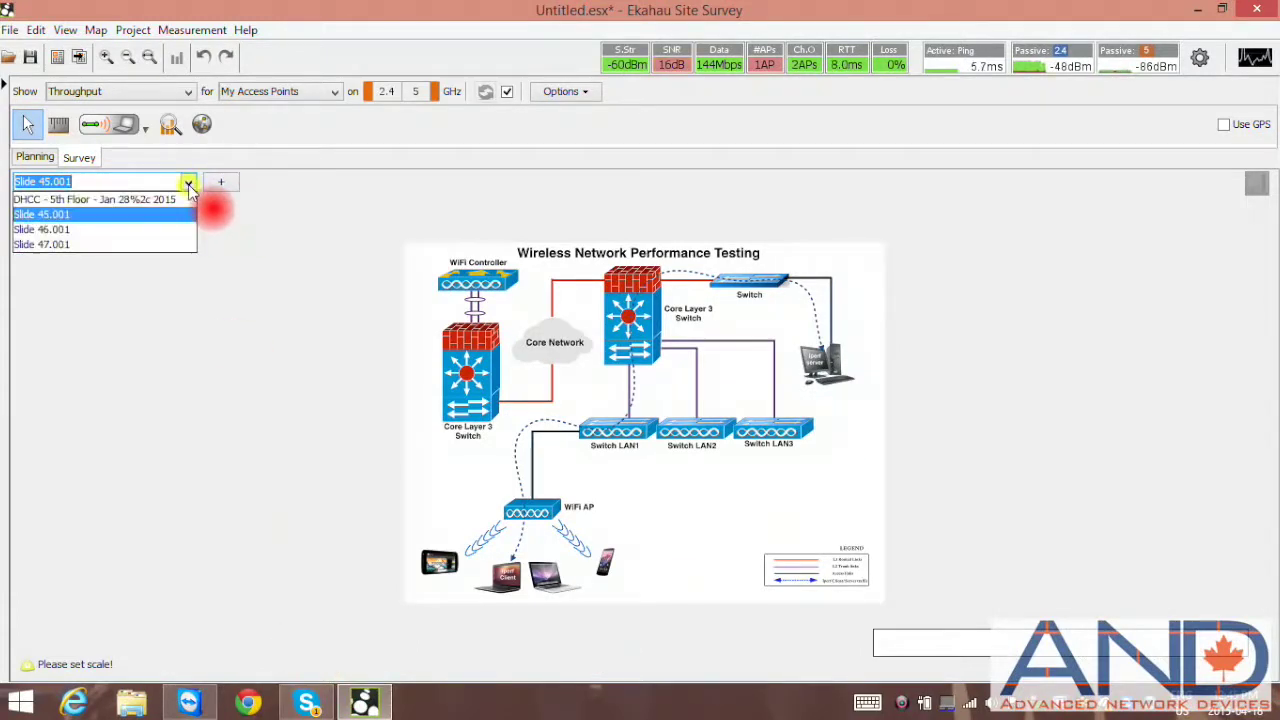
left_click(132, 229)
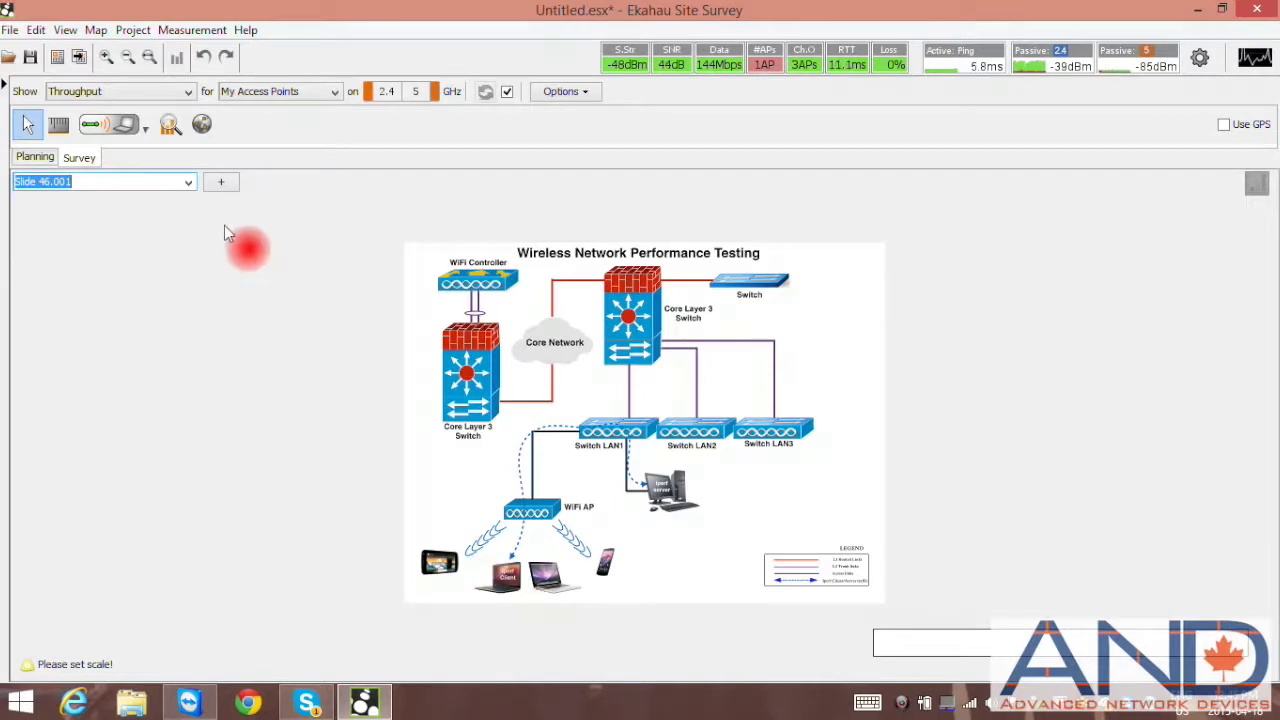
Step: Display the Slide 47.001 map and start adding a new map from an image
left_click(188, 182)
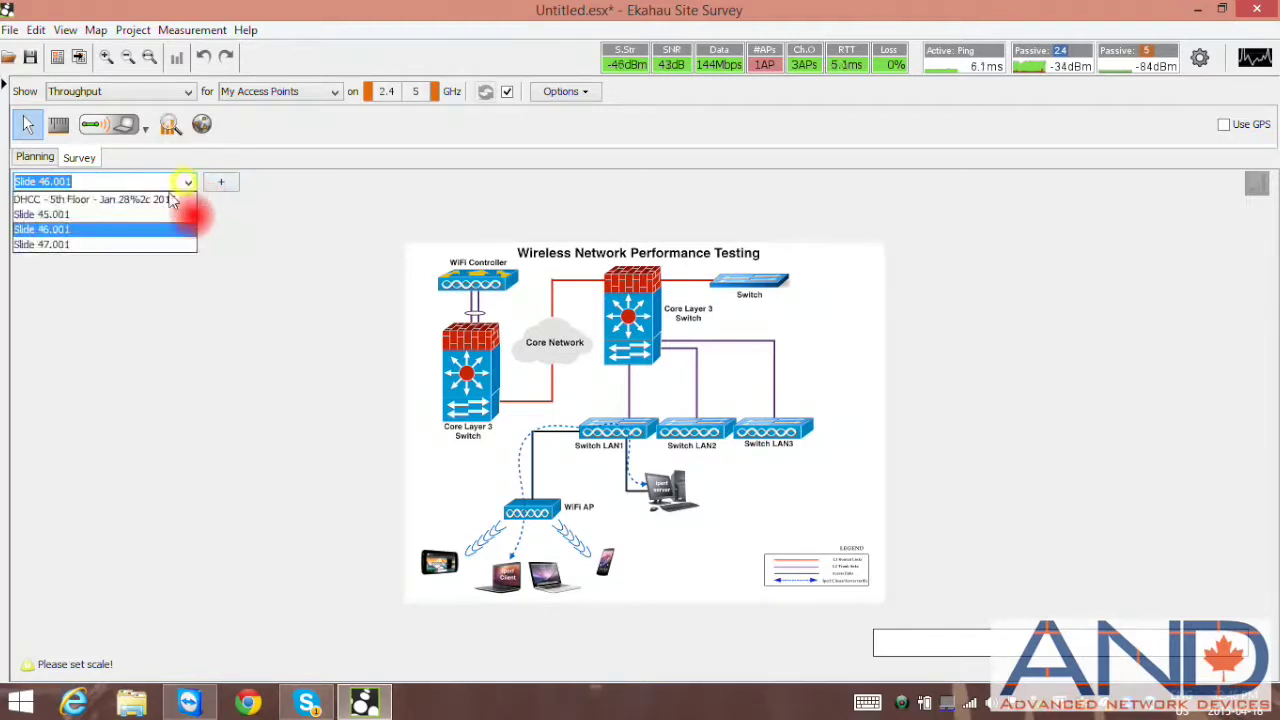
left_click(148, 245)
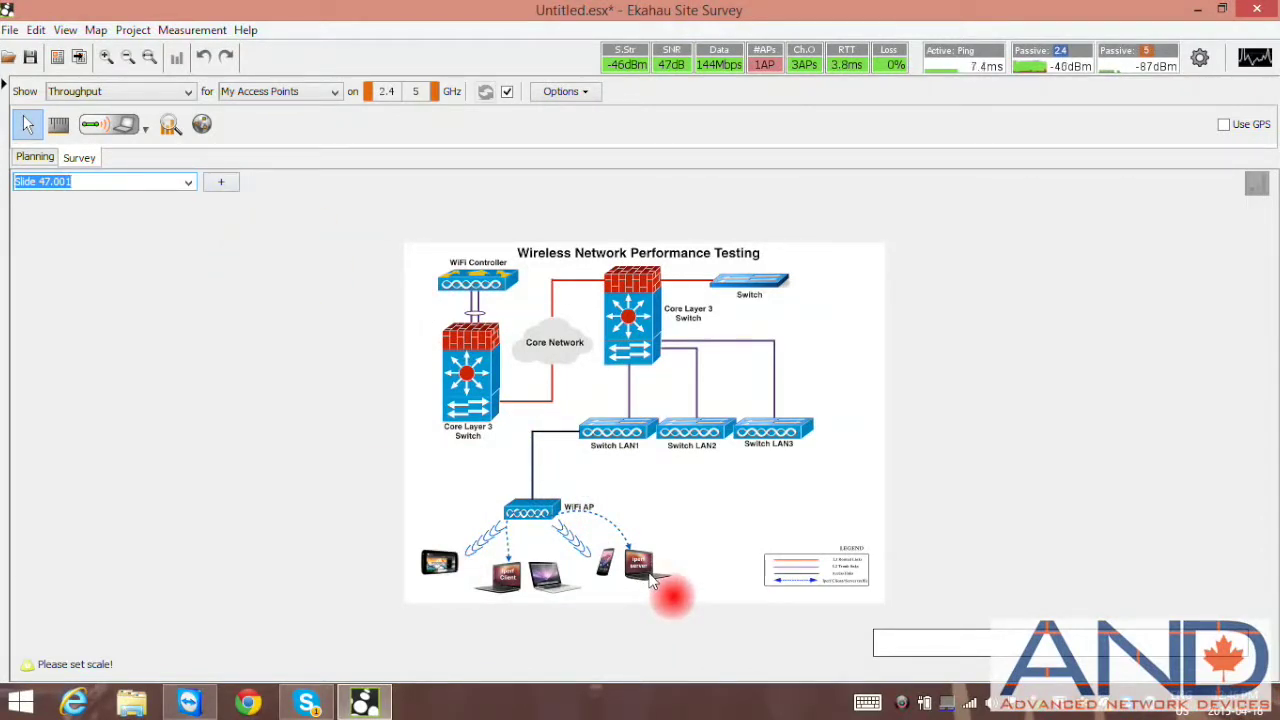
left_click(221, 184)
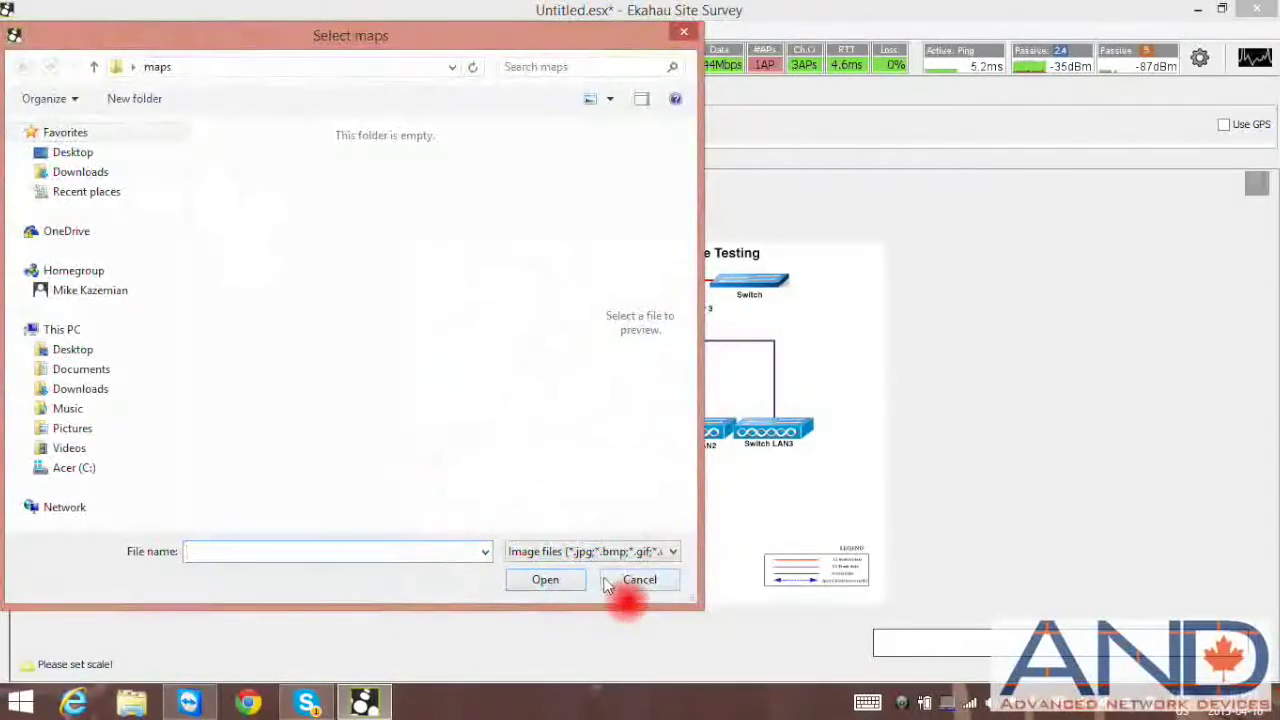
Step: Cancel adding a map, return to the DHCC - 5th Floor map, and bring up Devices
left_click(605, 585)
left_click(187, 182)
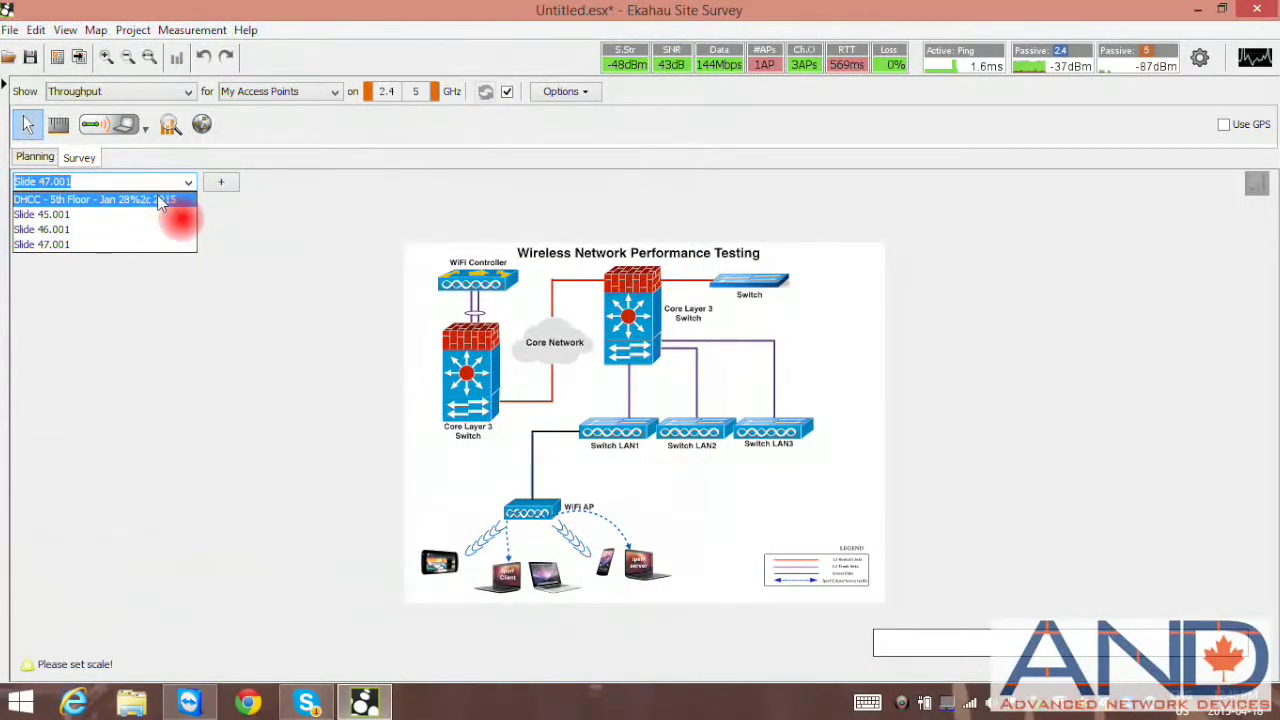
left_click(160, 200)
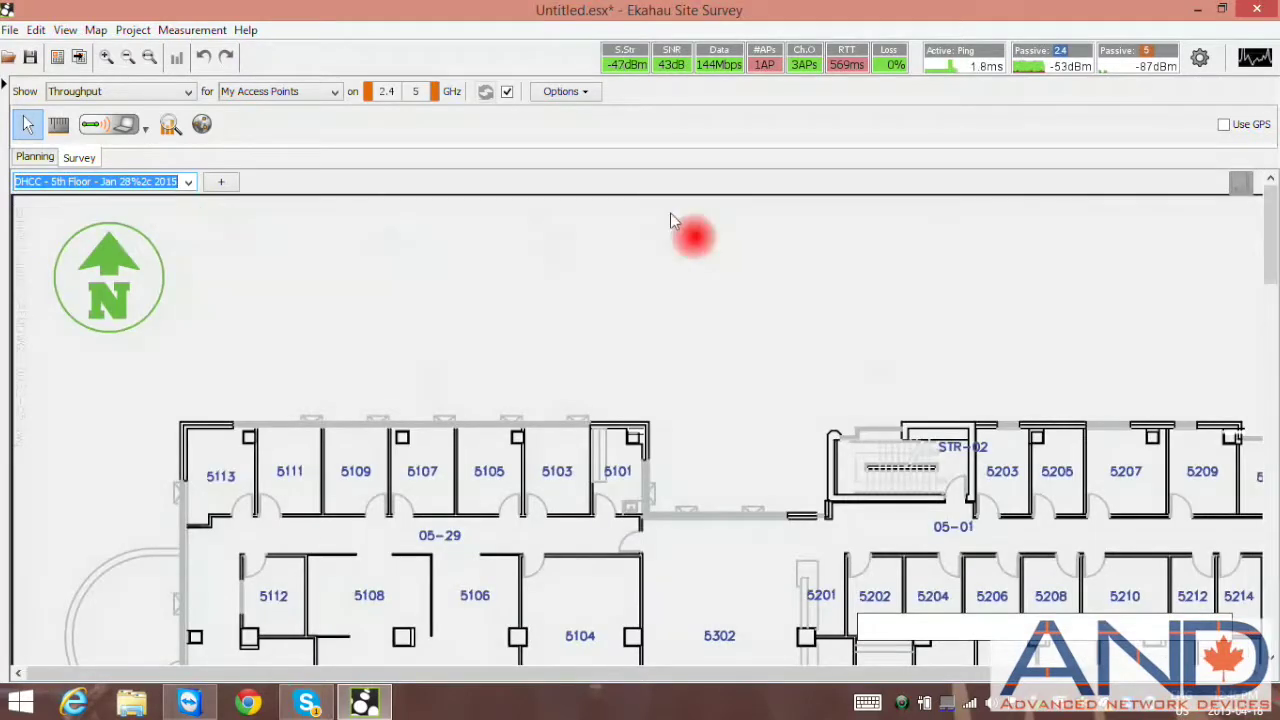
left_click(1200, 59)
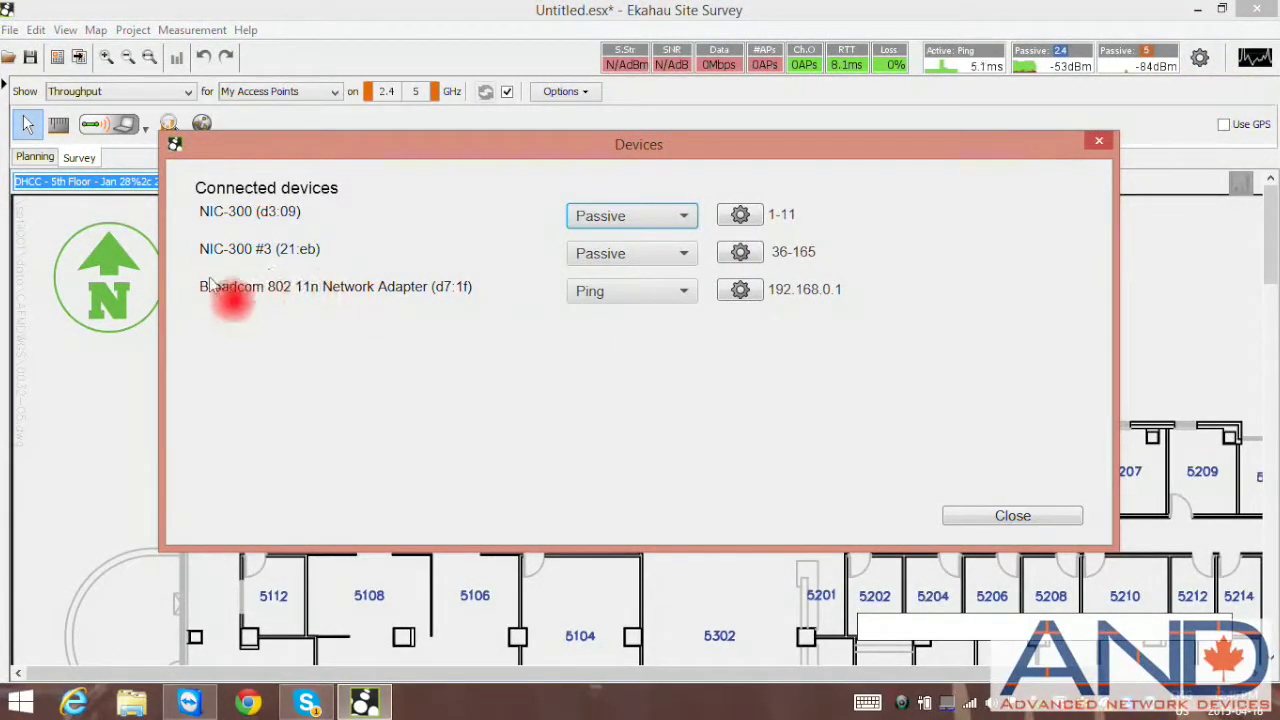
Step: Set the Broadcom adapter to Iperf3 UDP throughput at 1 Mbit/s against iperf.packetsurge.net
left_click(678, 292)
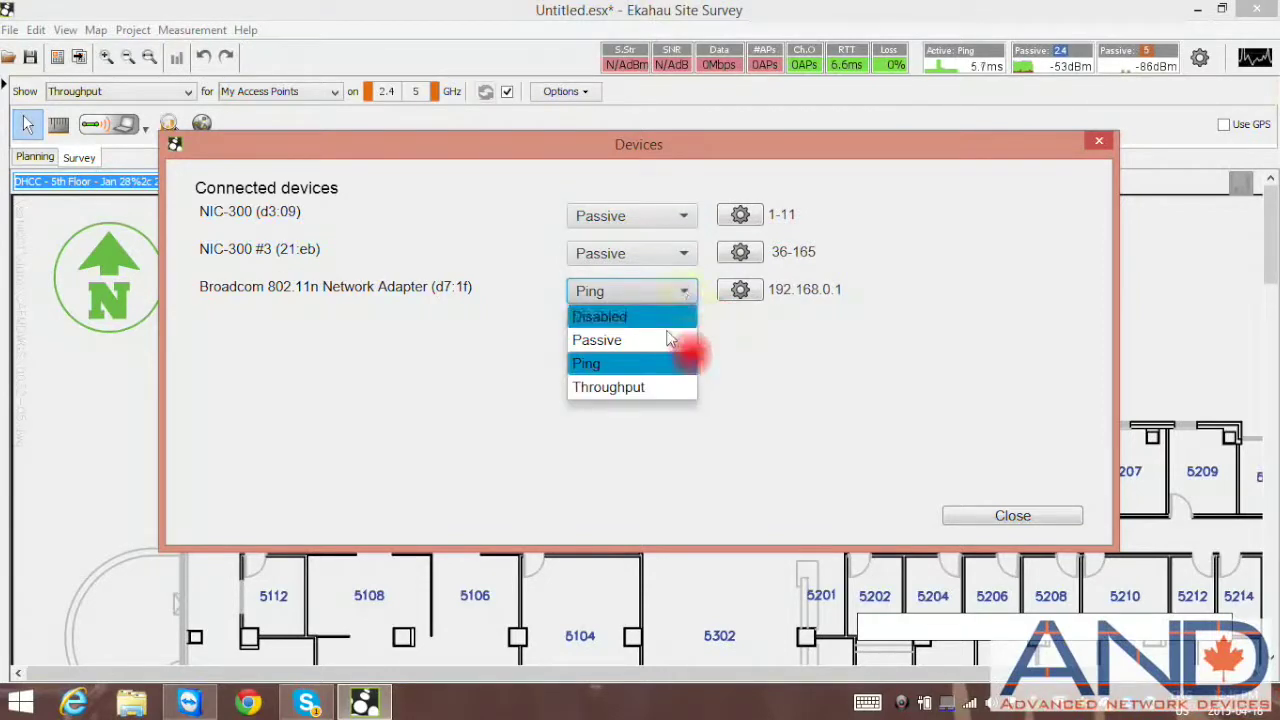
left_click(629, 387)
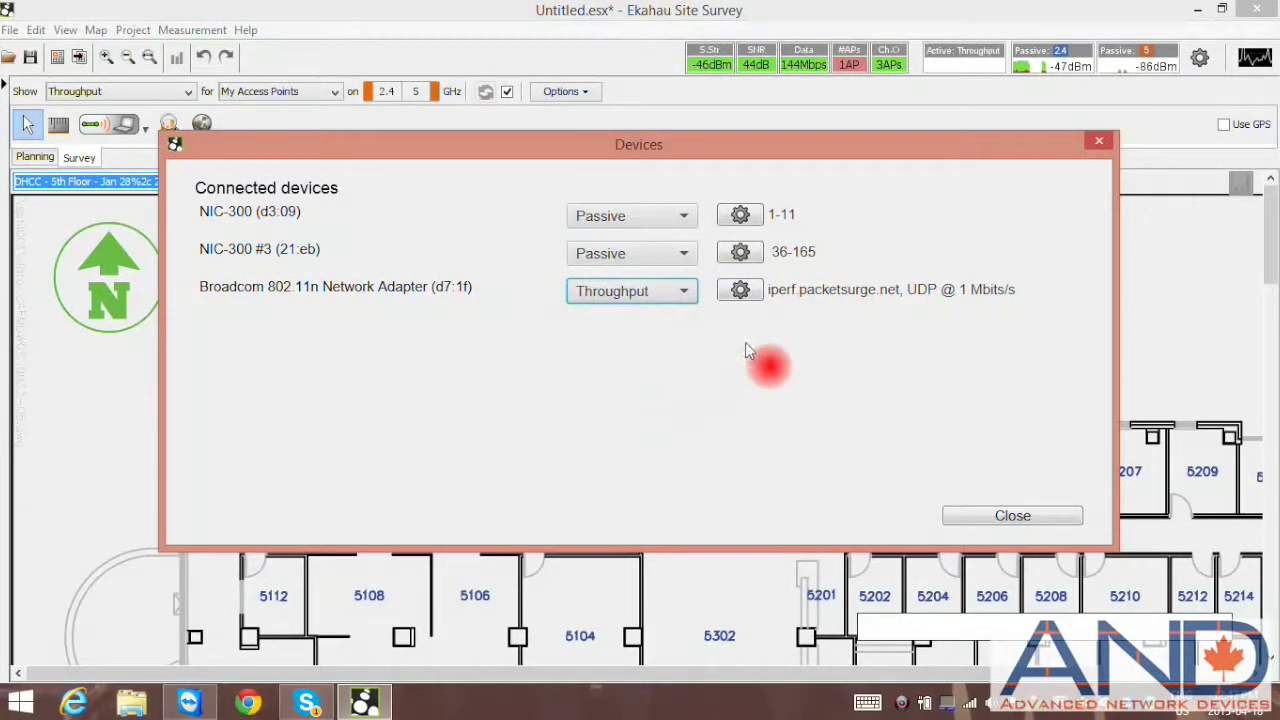
left_click(740, 290)
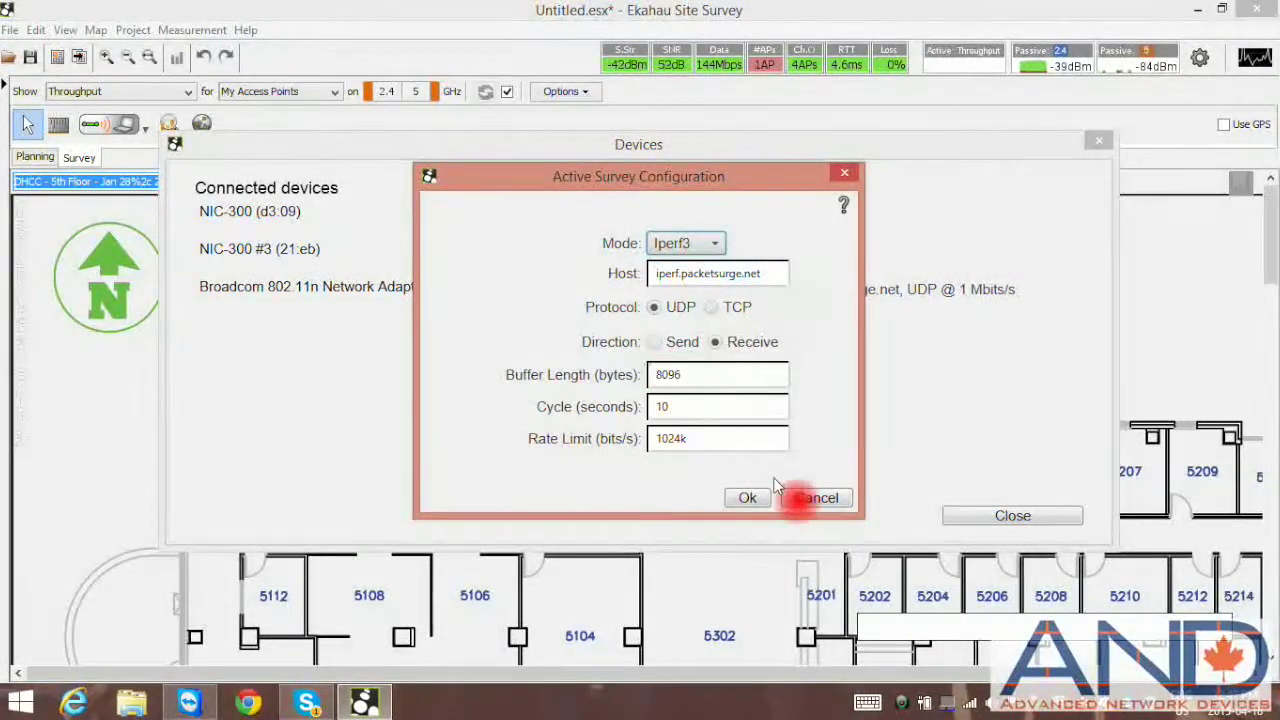
left_click(747, 498)
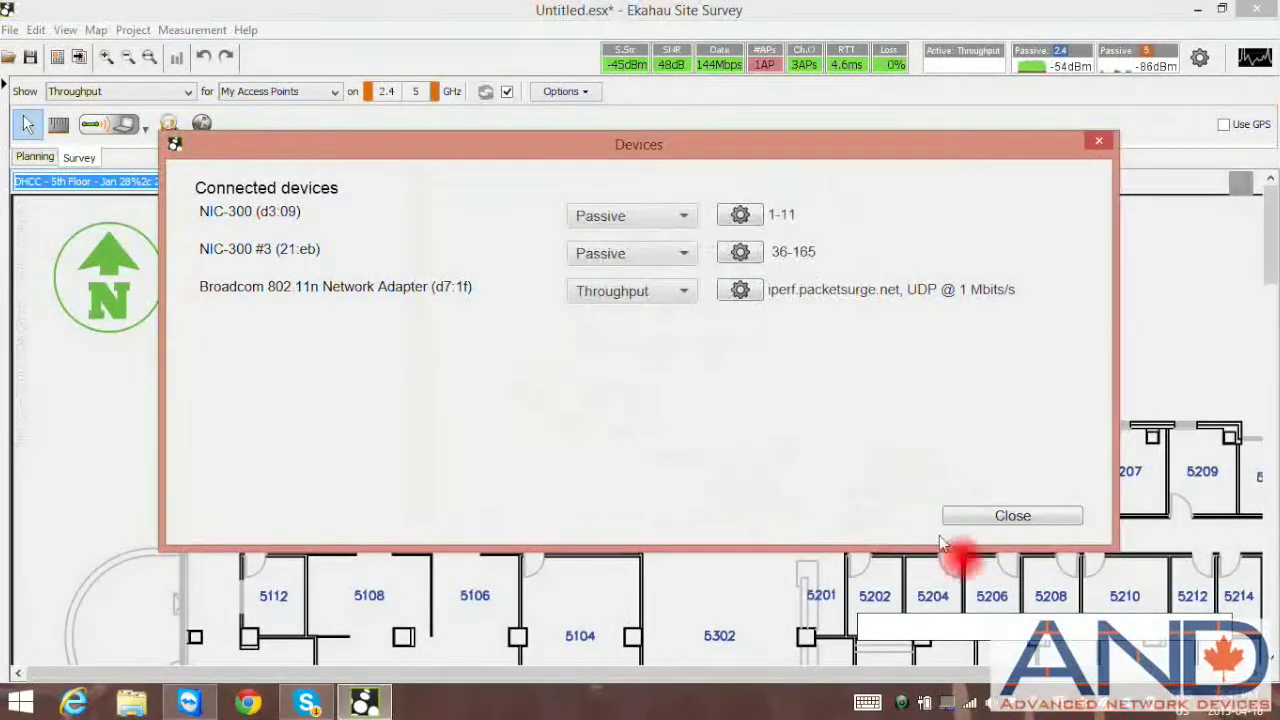
left_click(1012, 516)
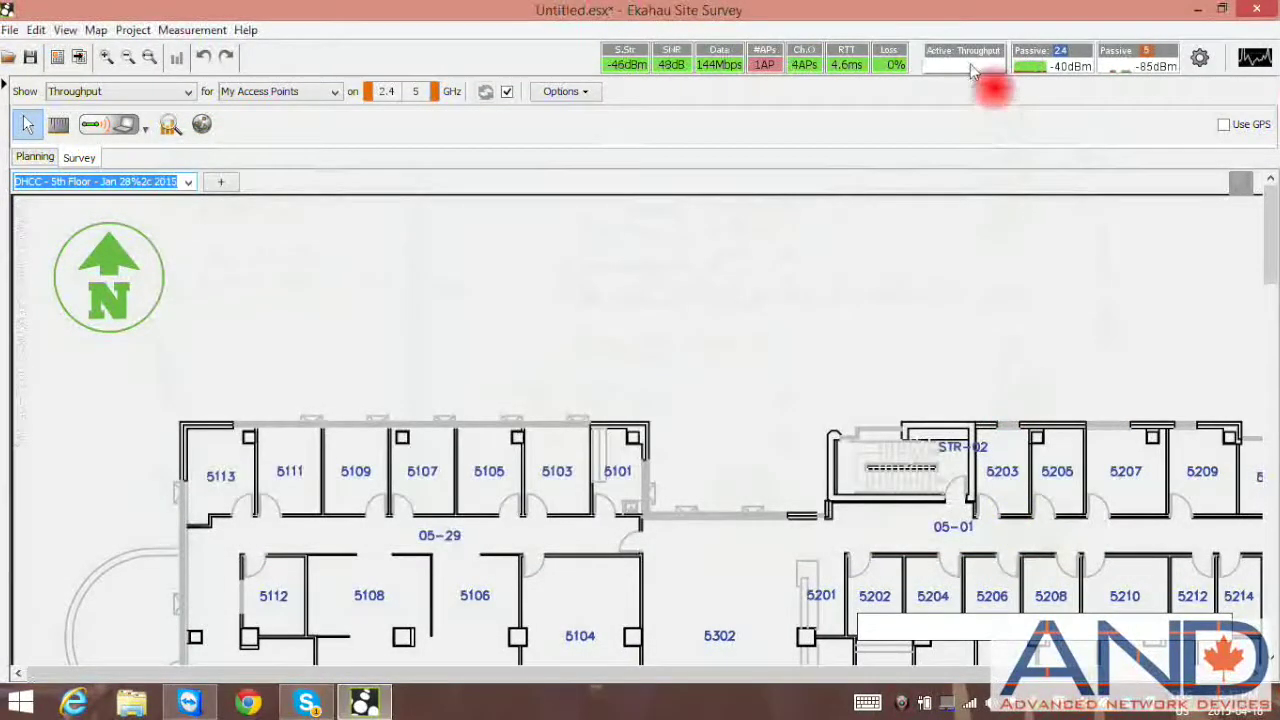
Step: Stop the extra throughput test in Live Network Status, keeping the 1.0 Mbit/s result
mouse_move(975, 66)
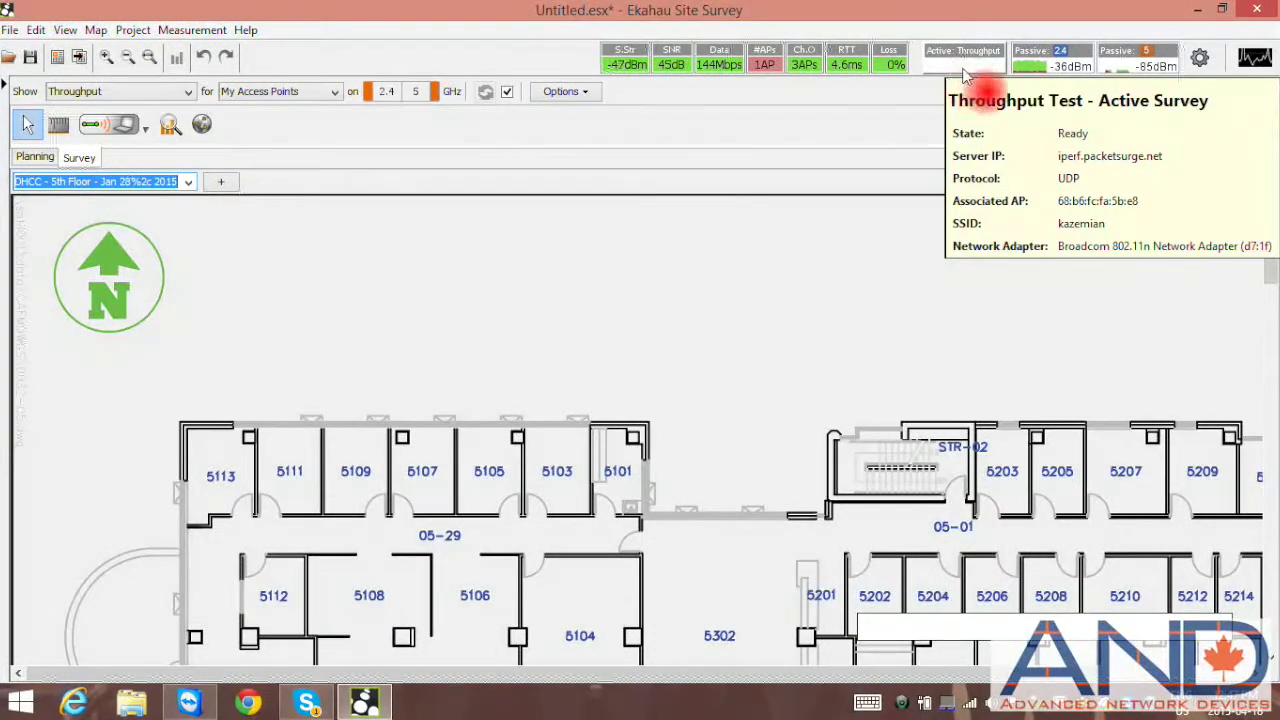
left_click(965, 68)
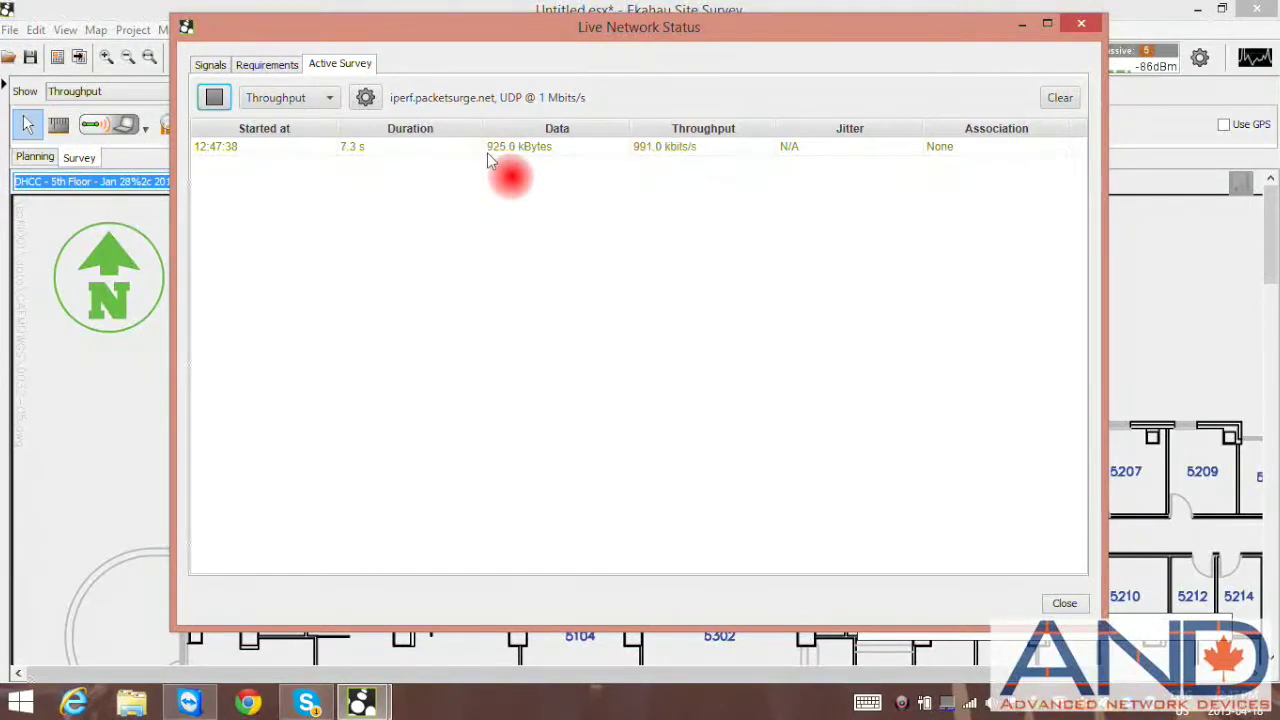
left_click(215, 99)
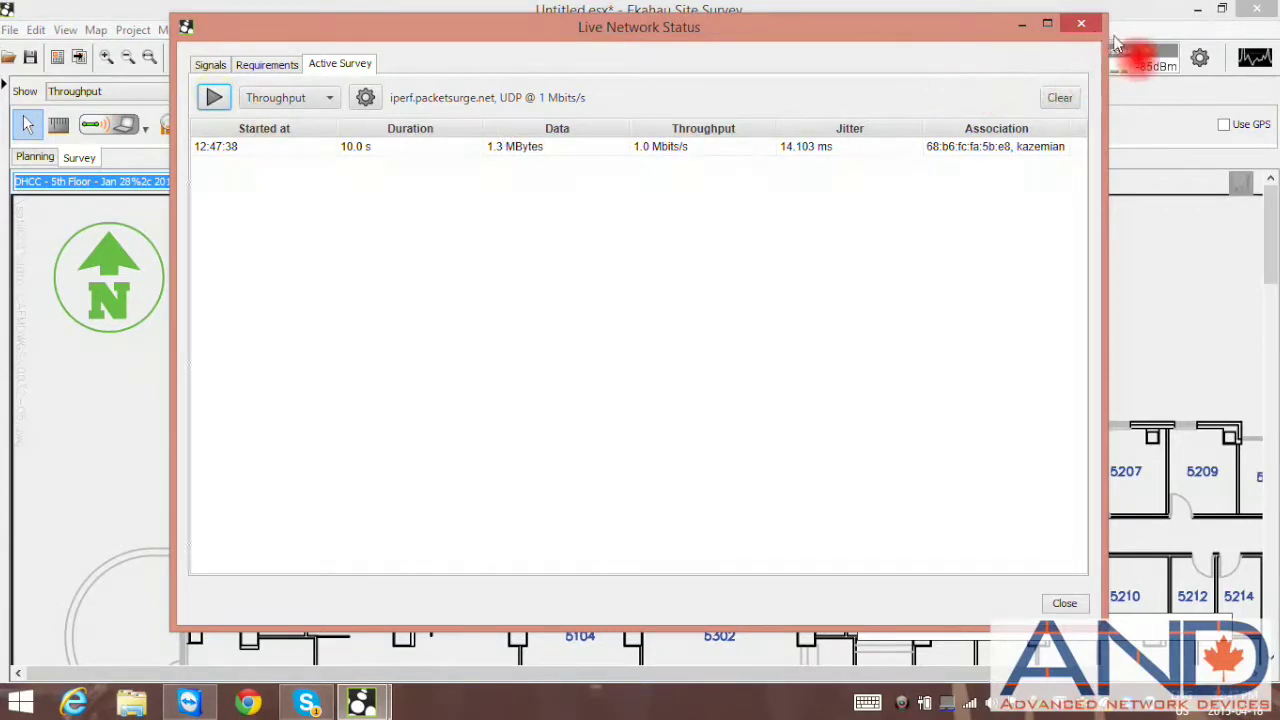
left_click(1083, 24)
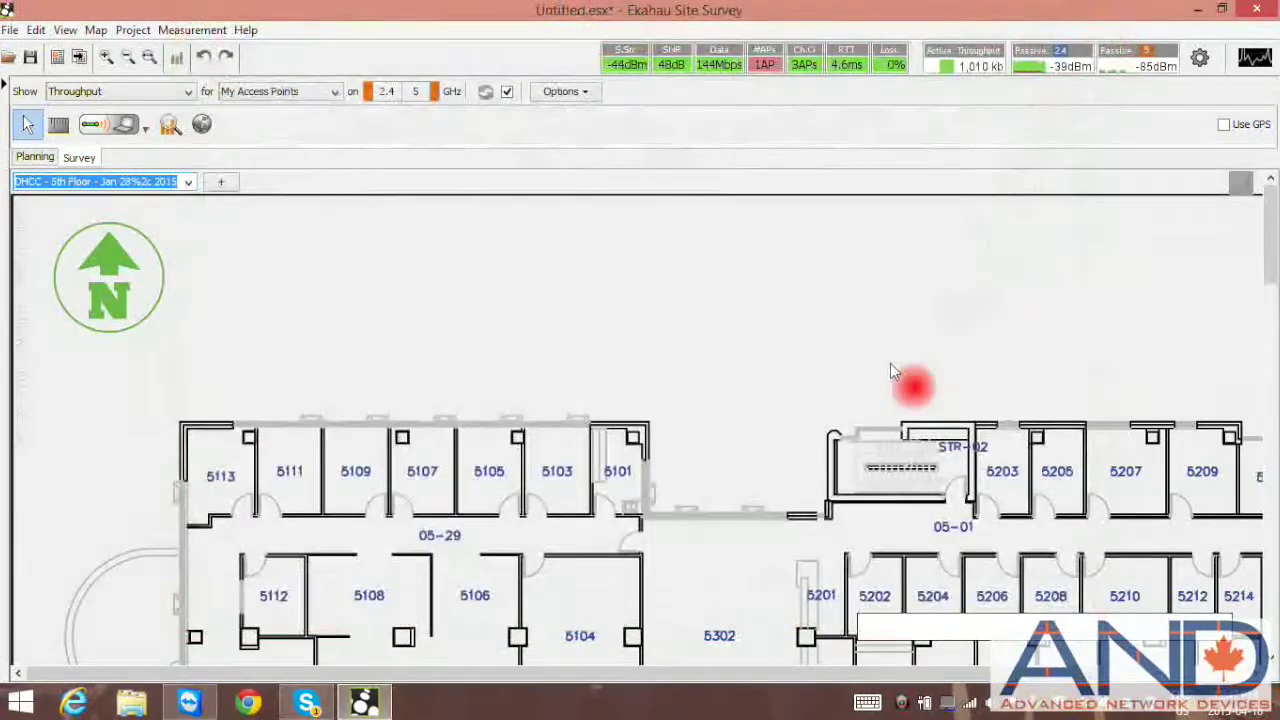
Step: Choose Continuous Survey and start the walk at room 5302
scroll(900, 410, "down", 2)
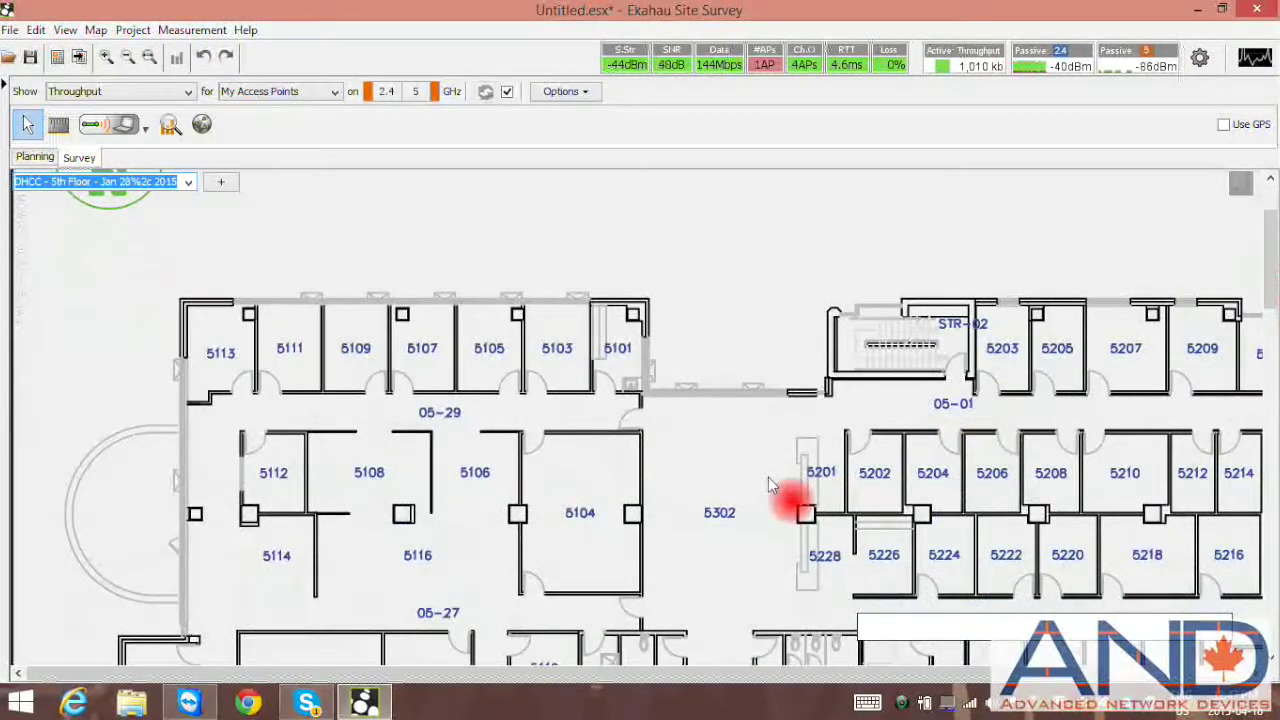
left_click(145, 128)
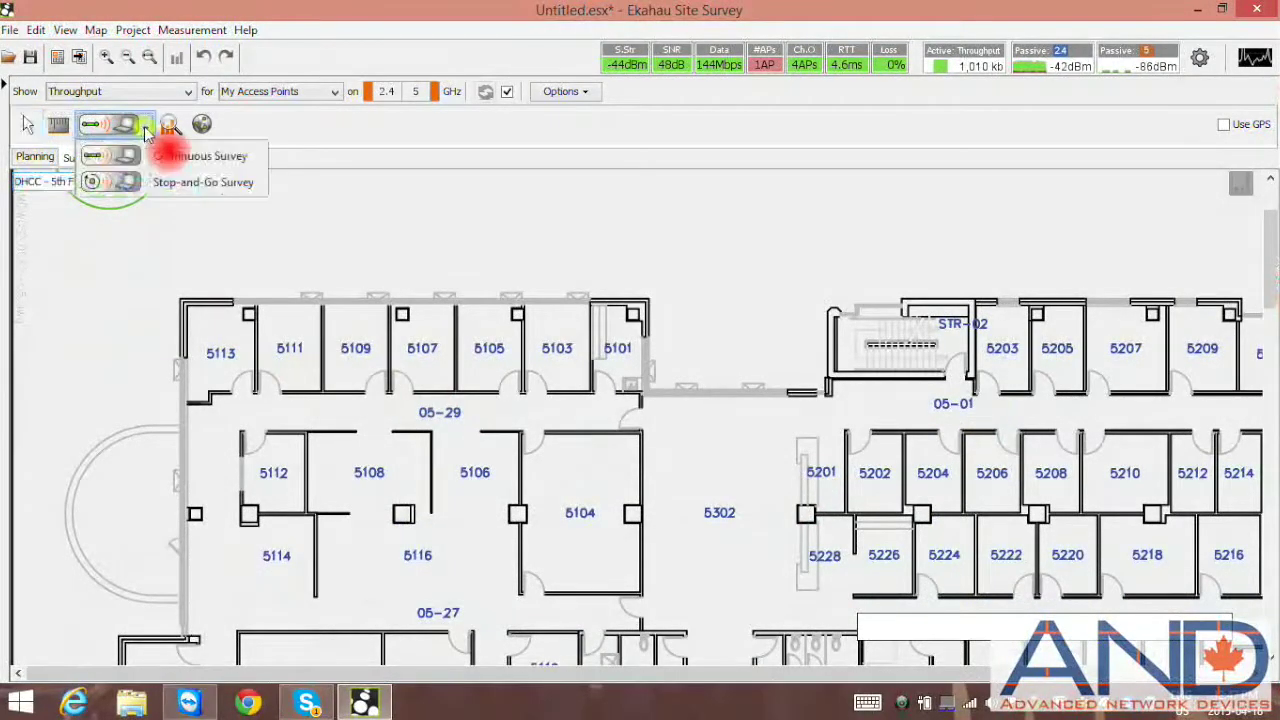
left_click(150, 157)
left_click(800, 539)
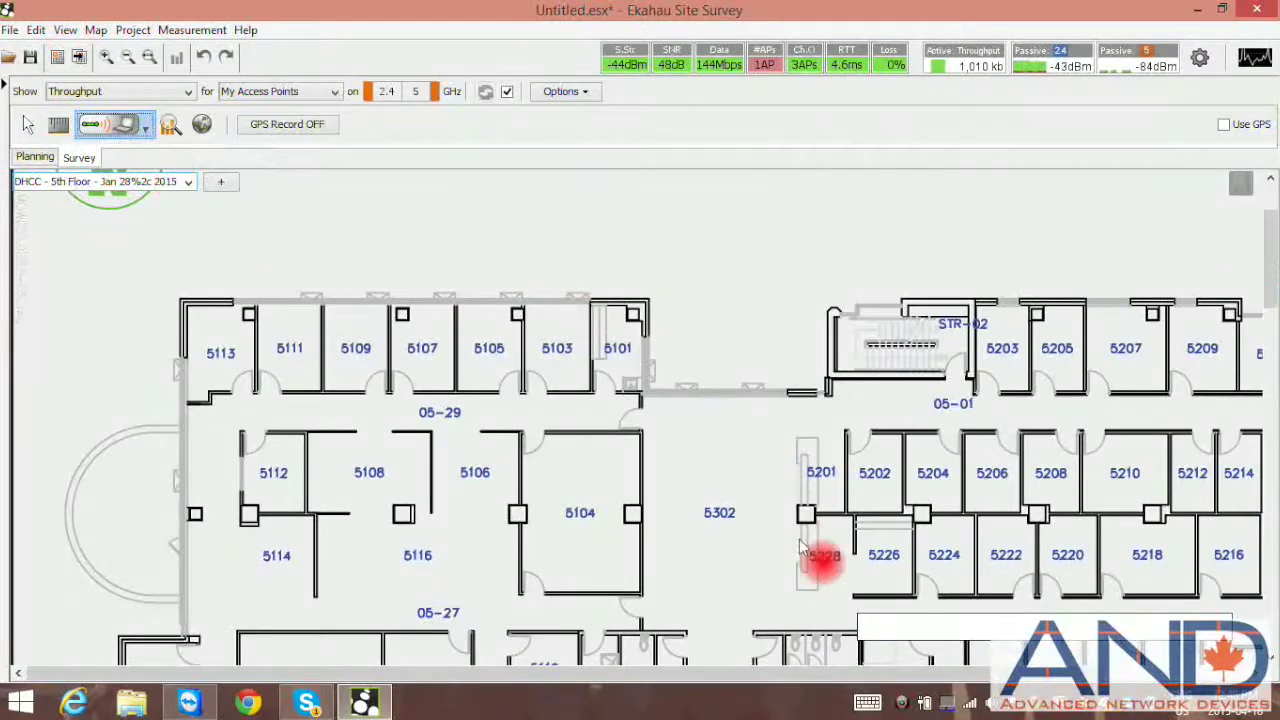
left_click(718, 522)
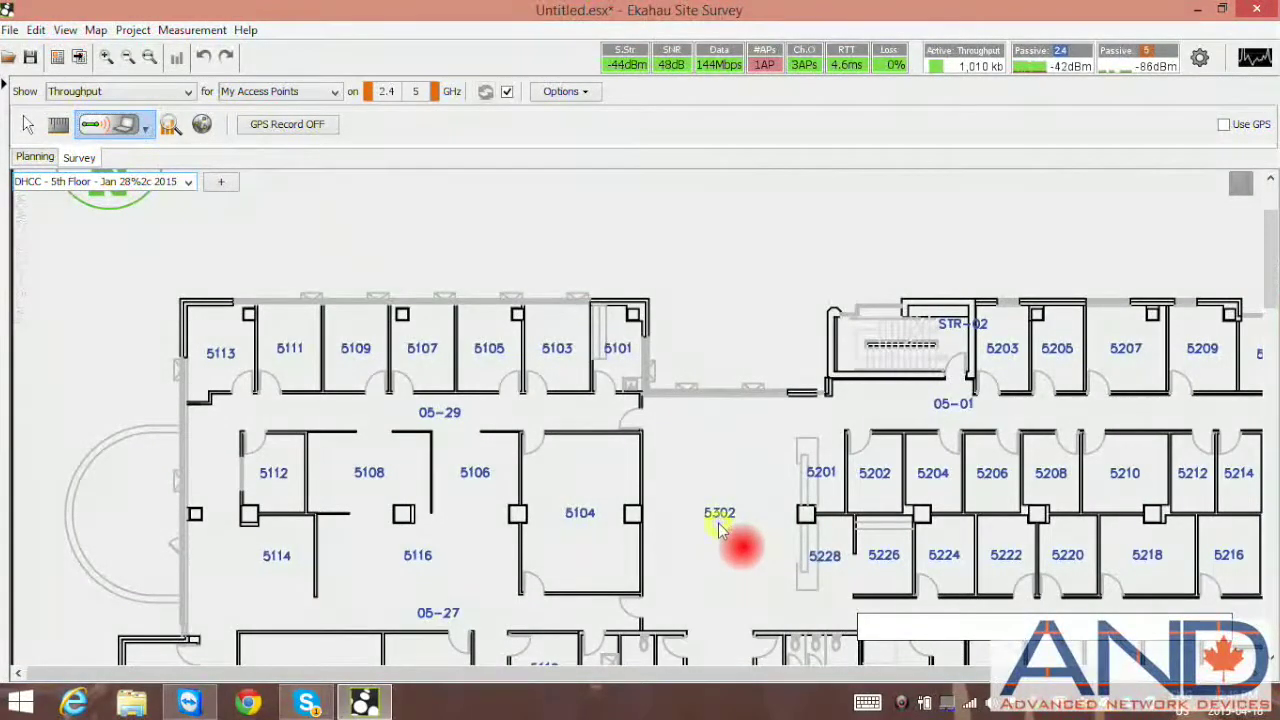
Step: Mark the route corners past rooms 5104, 5116, 5108, 5112 and 5114
scroll(718, 523, "down", 1)
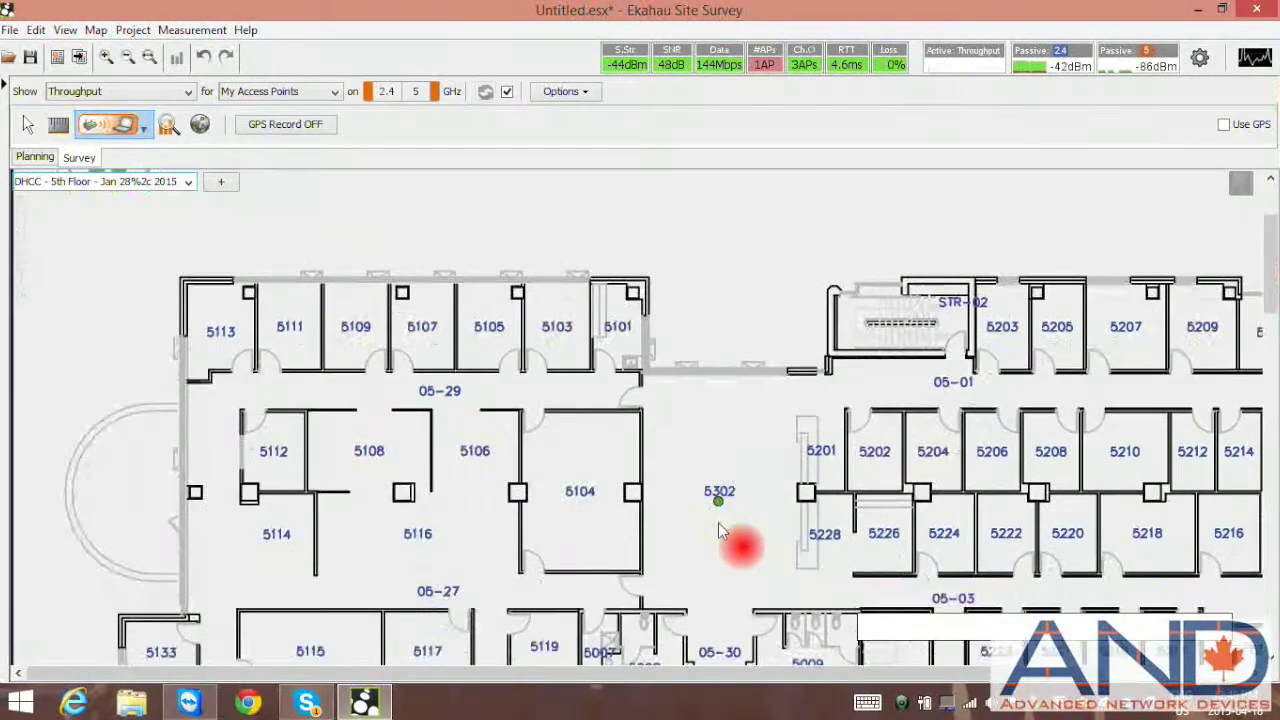
left_click(716, 412)
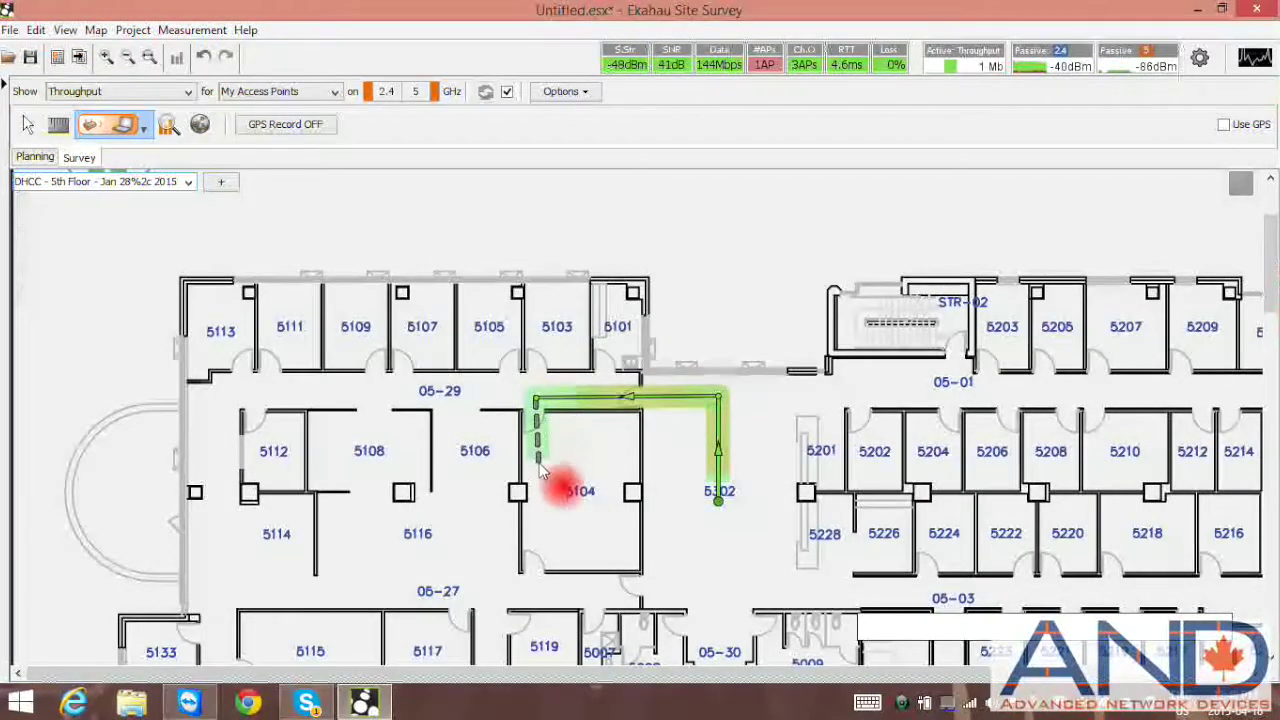
left_click(539, 588)
scroll(539, 588, "down", 1)
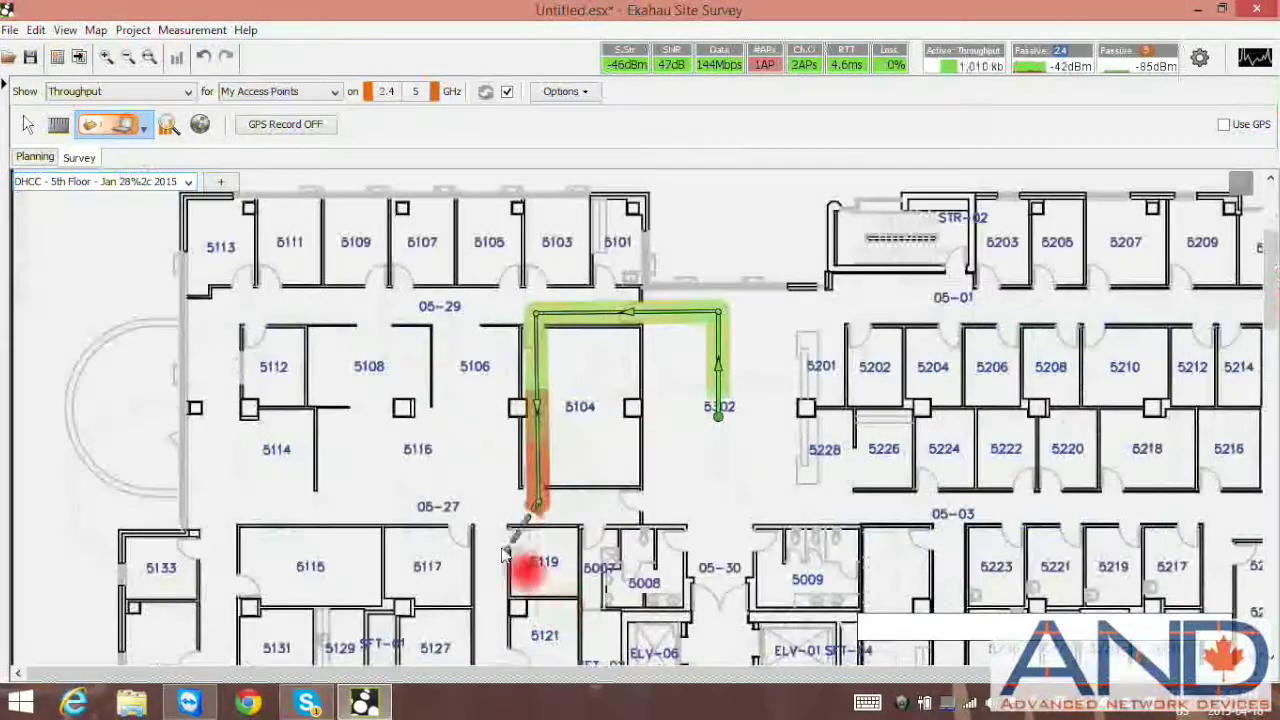
left_click(369, 417)
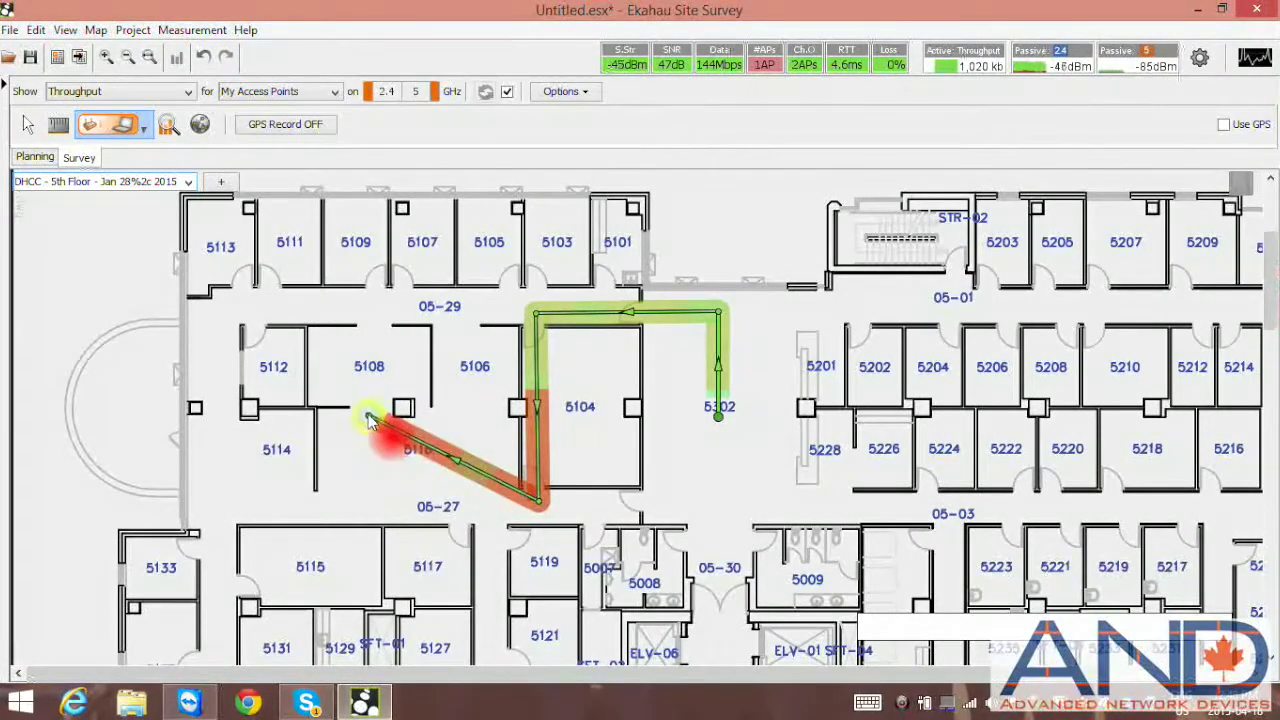
left_click(369, 318)
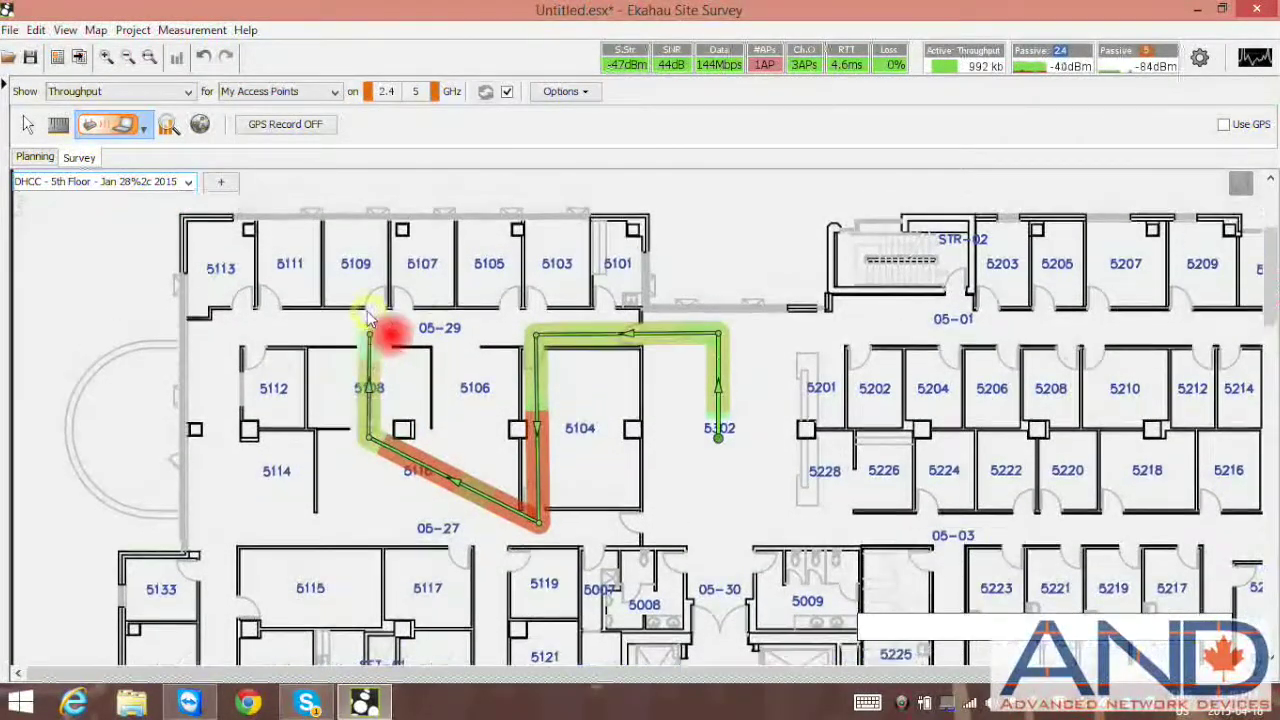
left_click(217, 337)
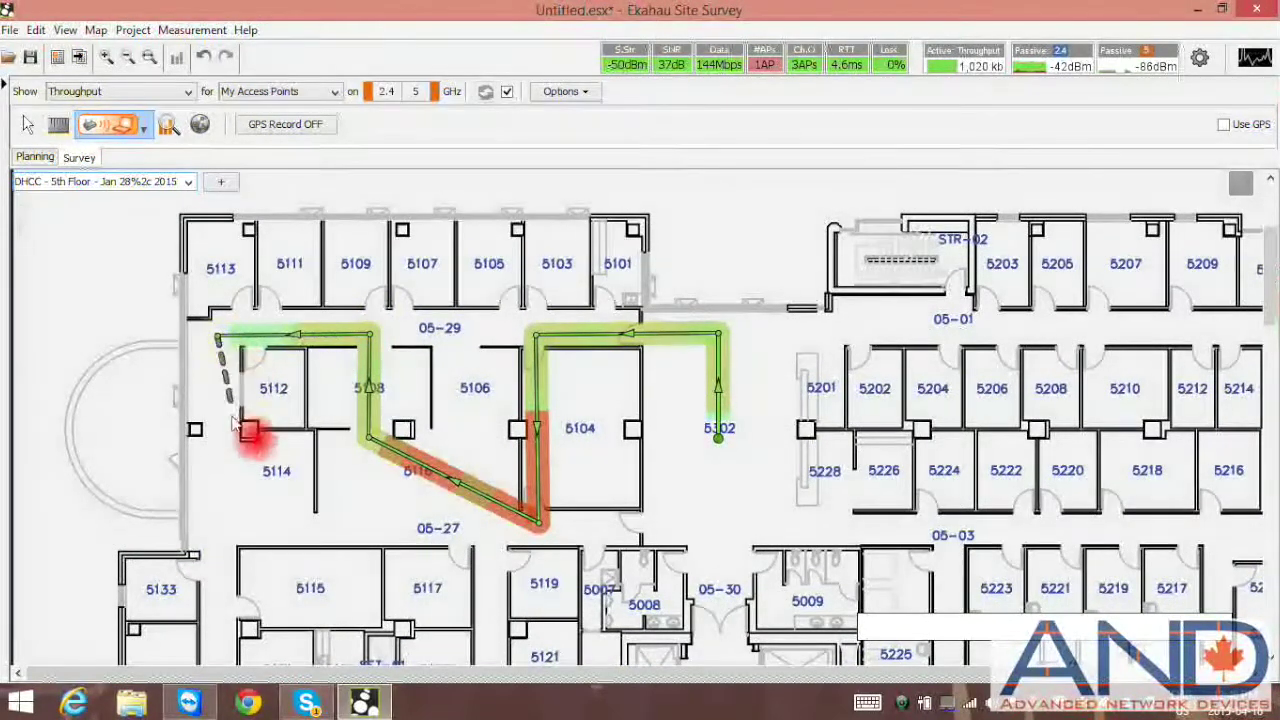
left_click(221, 533)
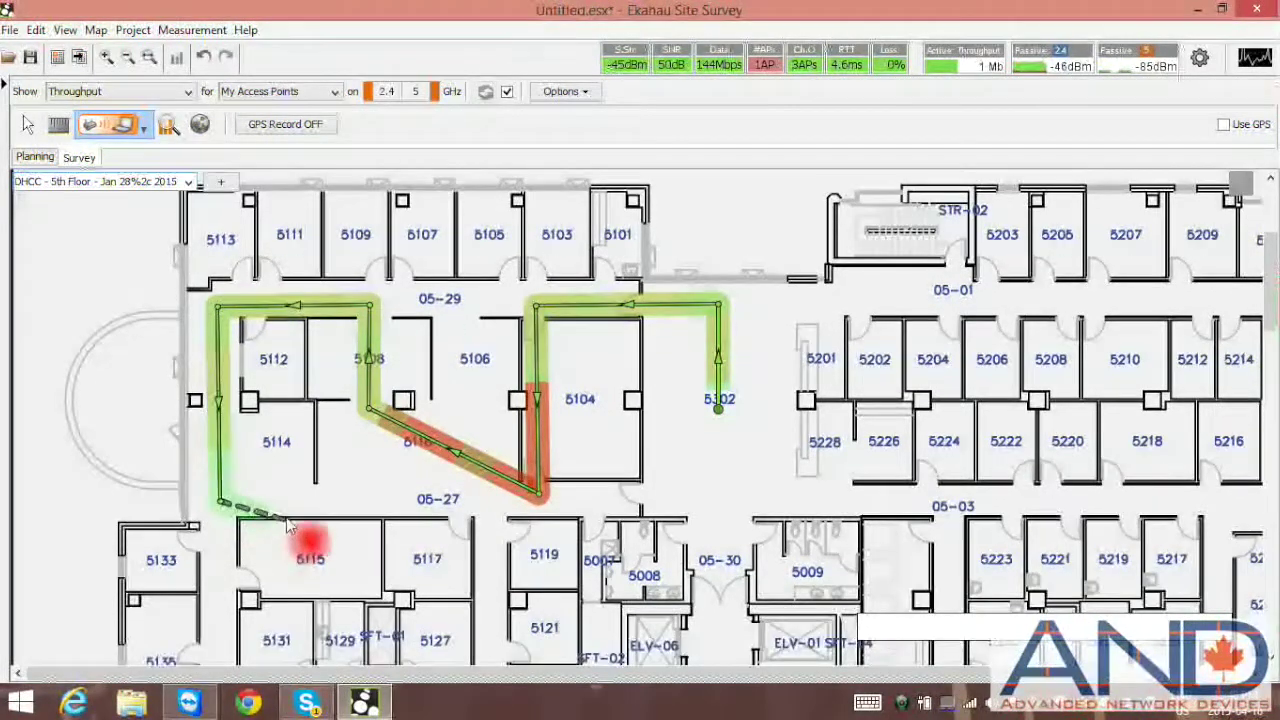
Step: End the survey walk and view the Signal Strength, then Packet Loss heatmaps
right_click(337, 503)
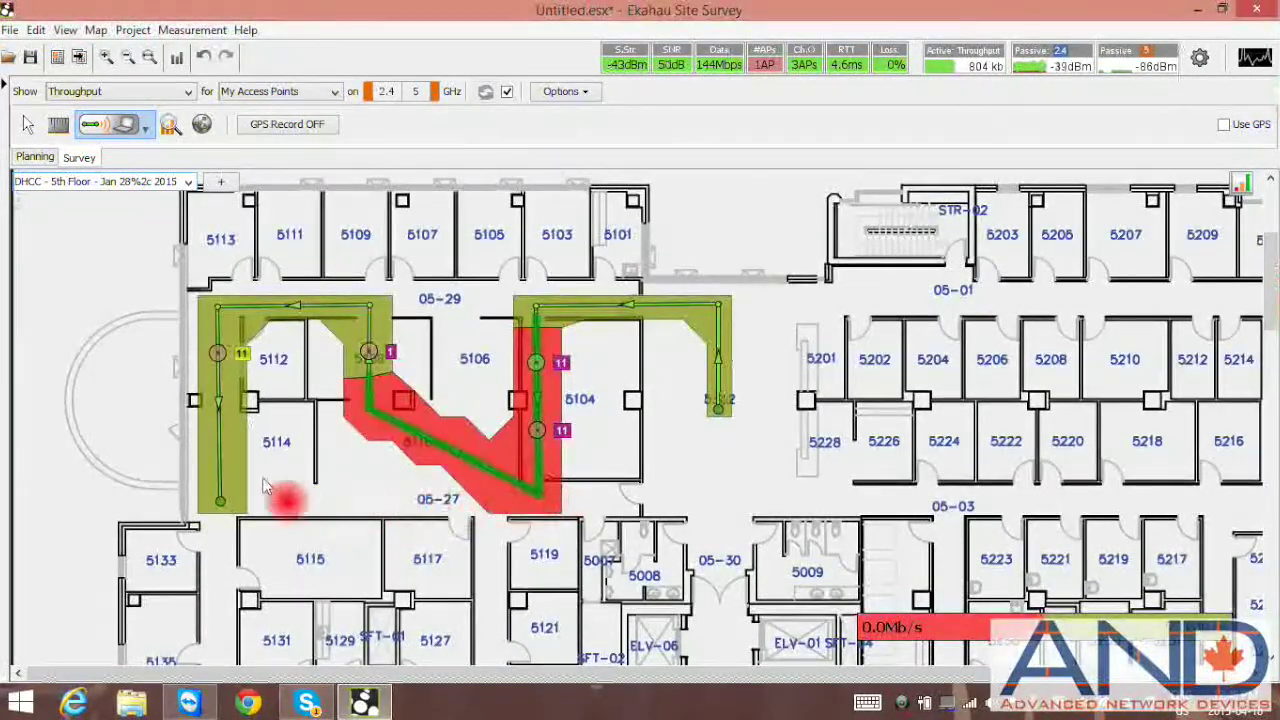
left_click(187, 91)
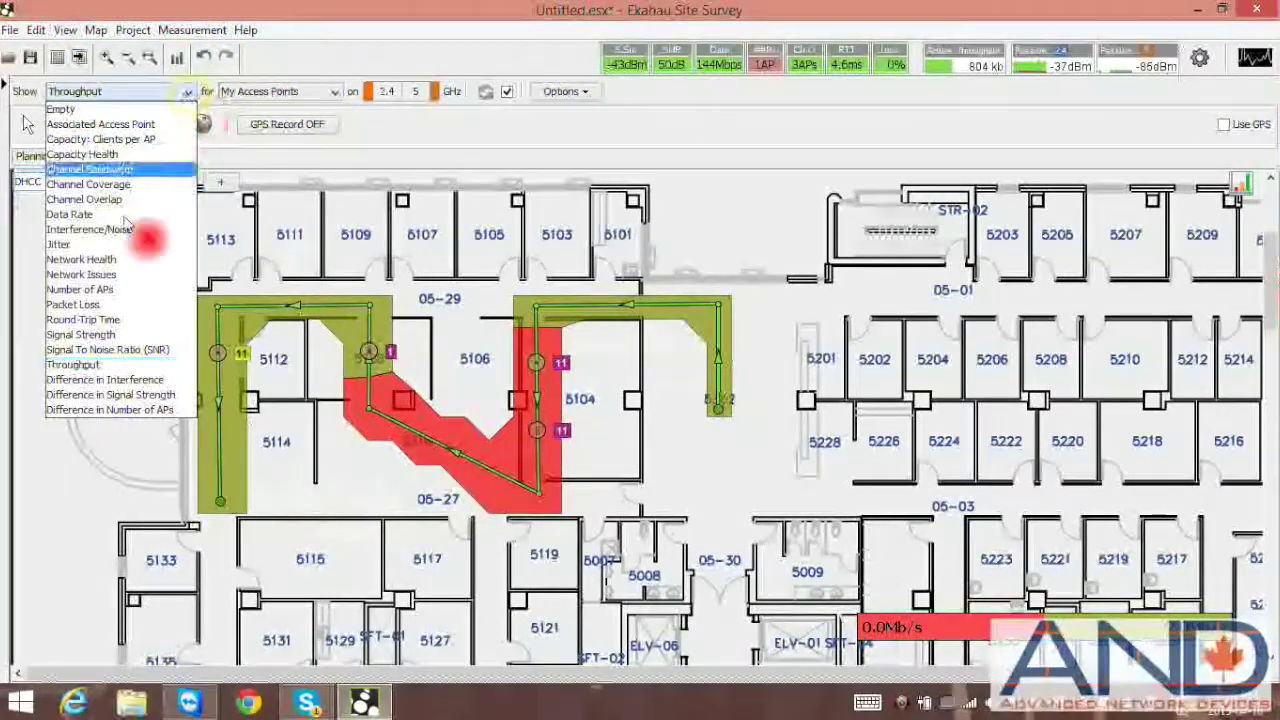
left_click(80, 334)
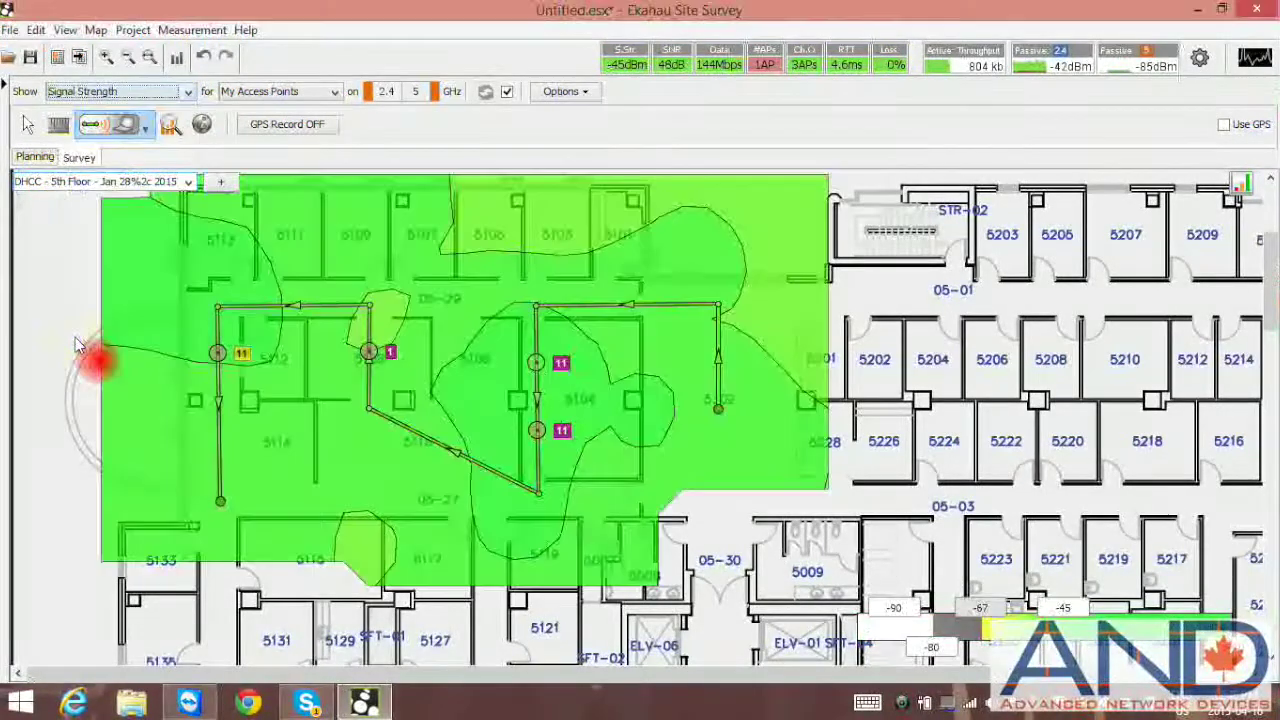
left_click(187, 91)
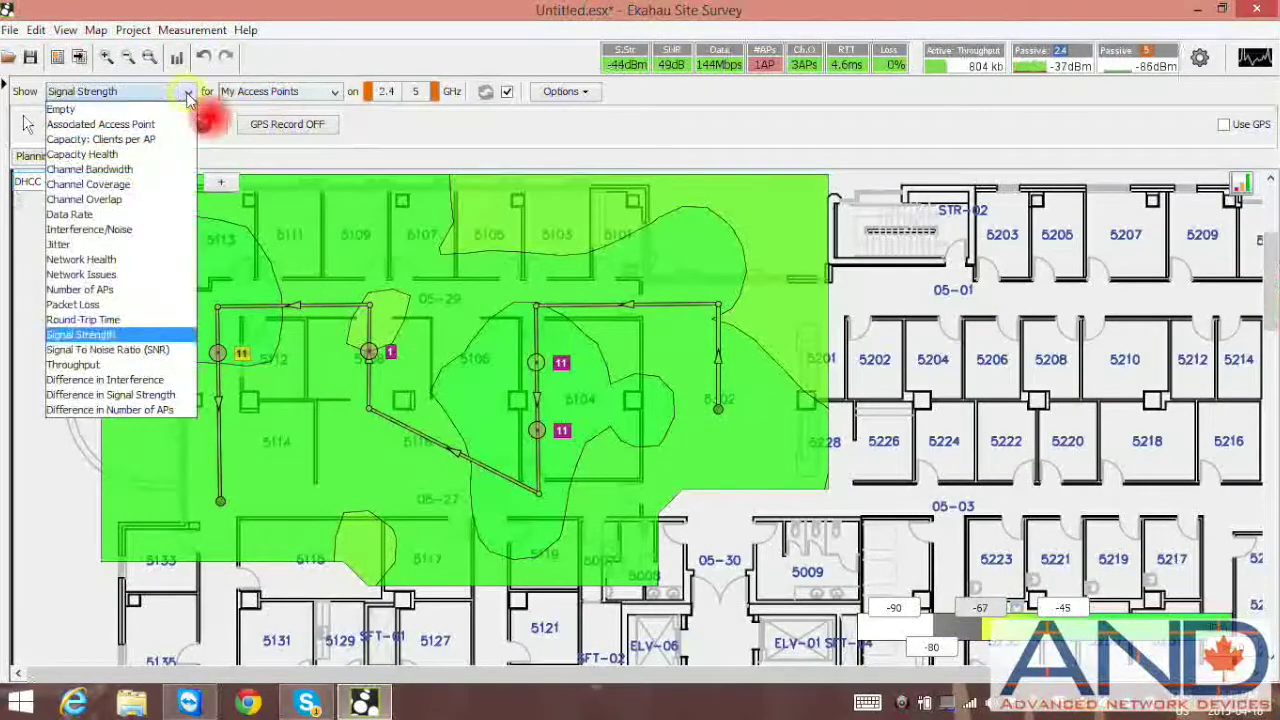
left_click(88, 305)
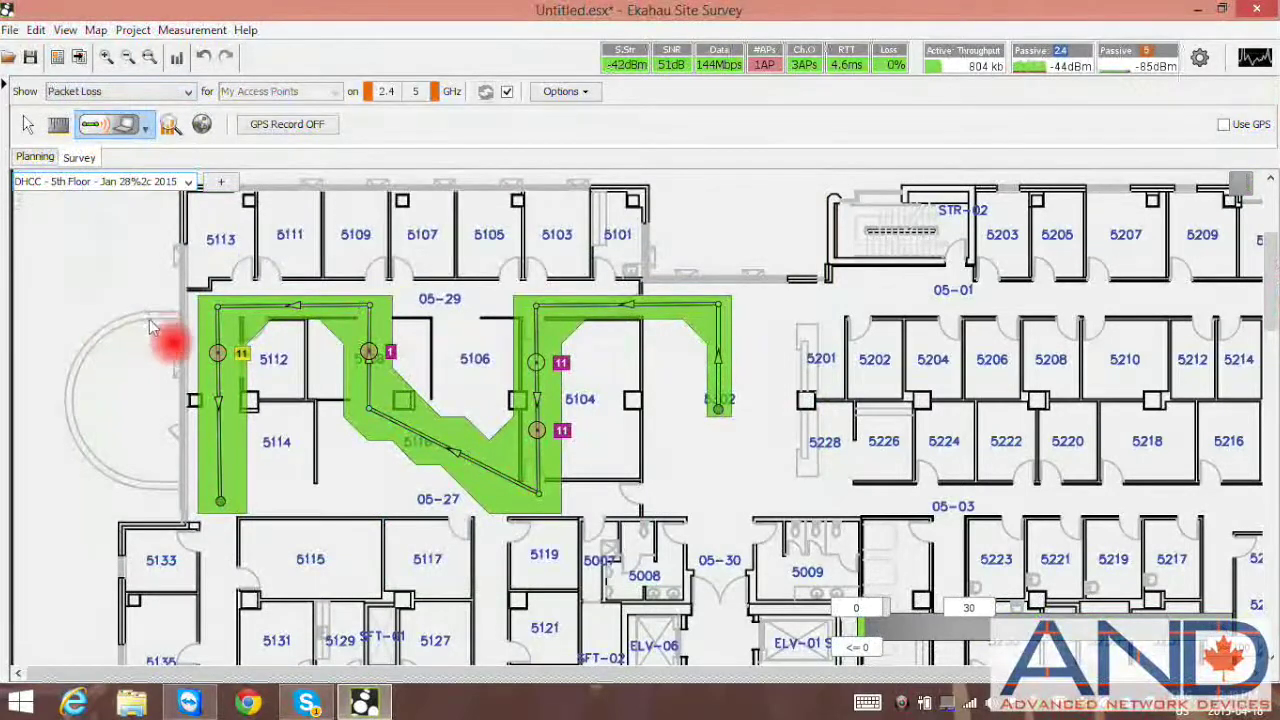
mouse_move(220, 342)
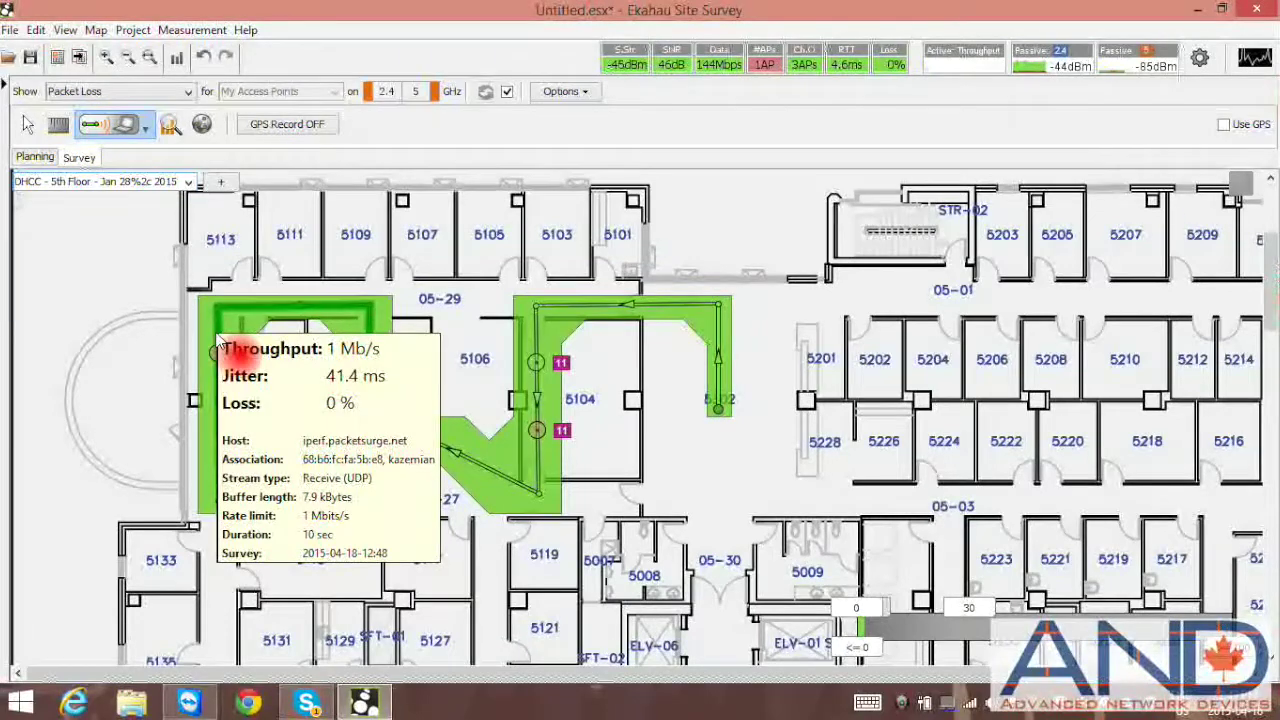
Step: Show the Throughput heatmap and check a point's iPerf reading of 1,010 kb/s
left_click(188, 92)
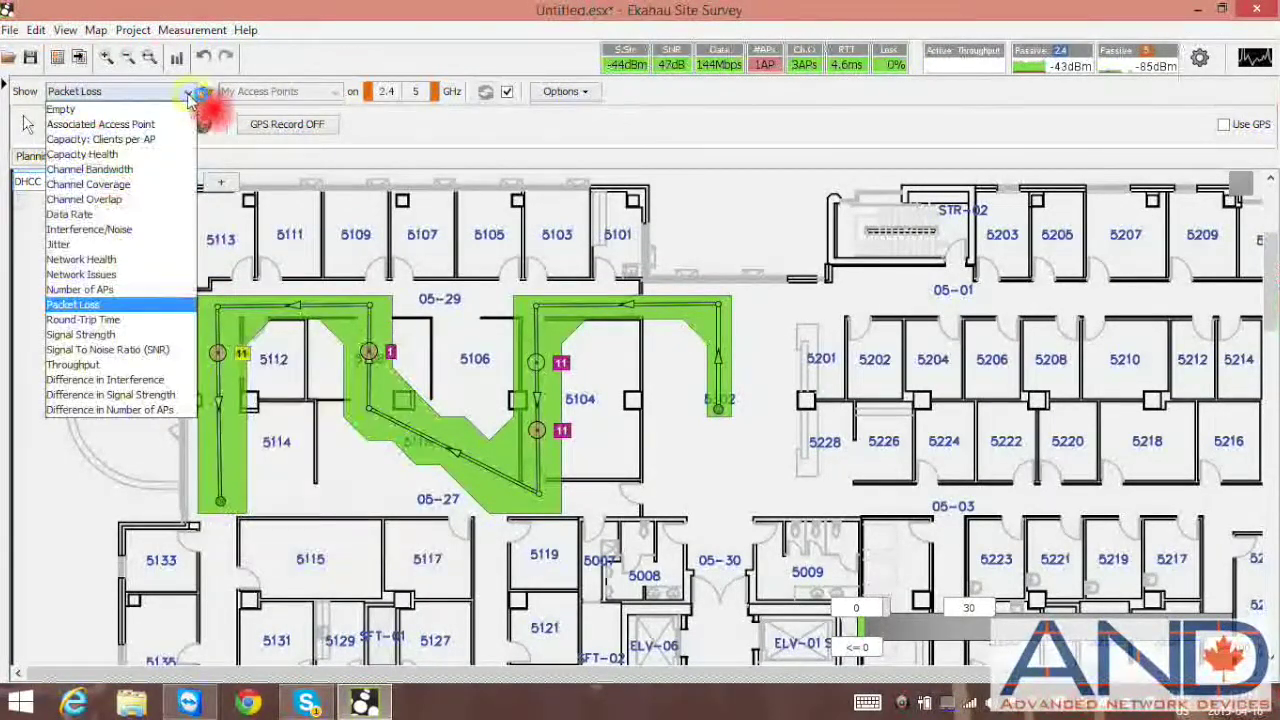
left_click(110, 365)
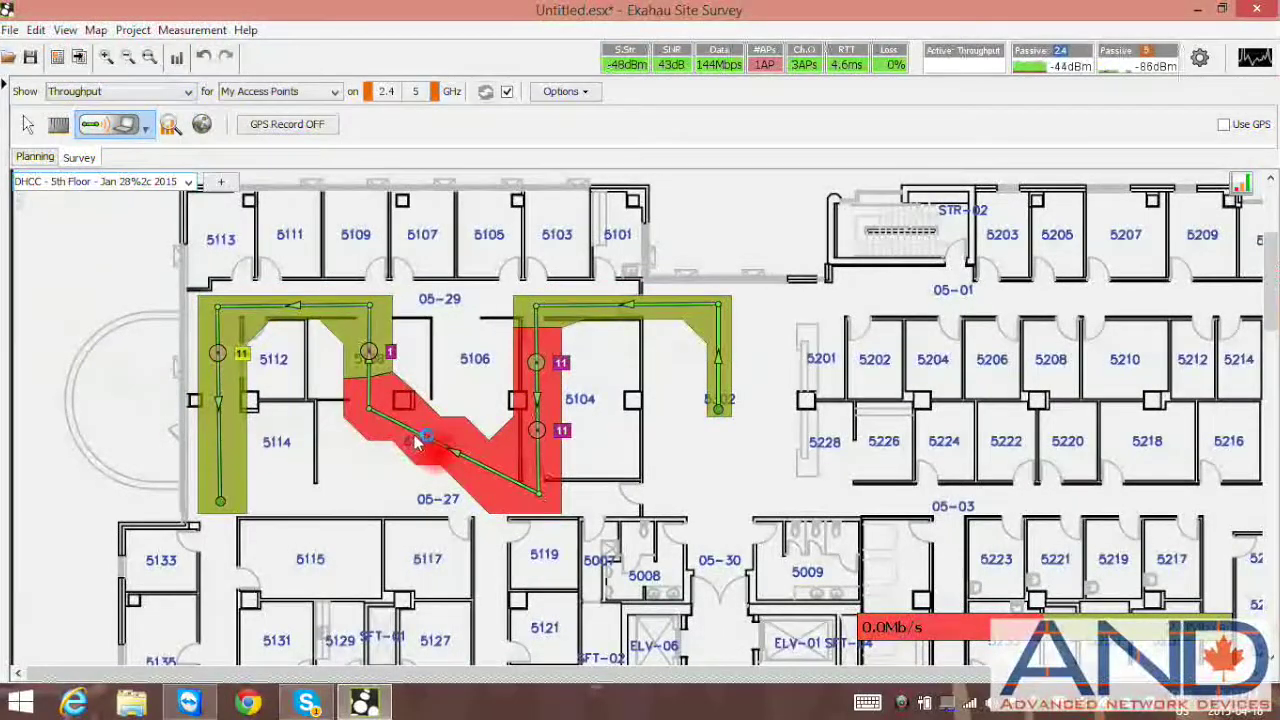
mouse_move(420, 443)
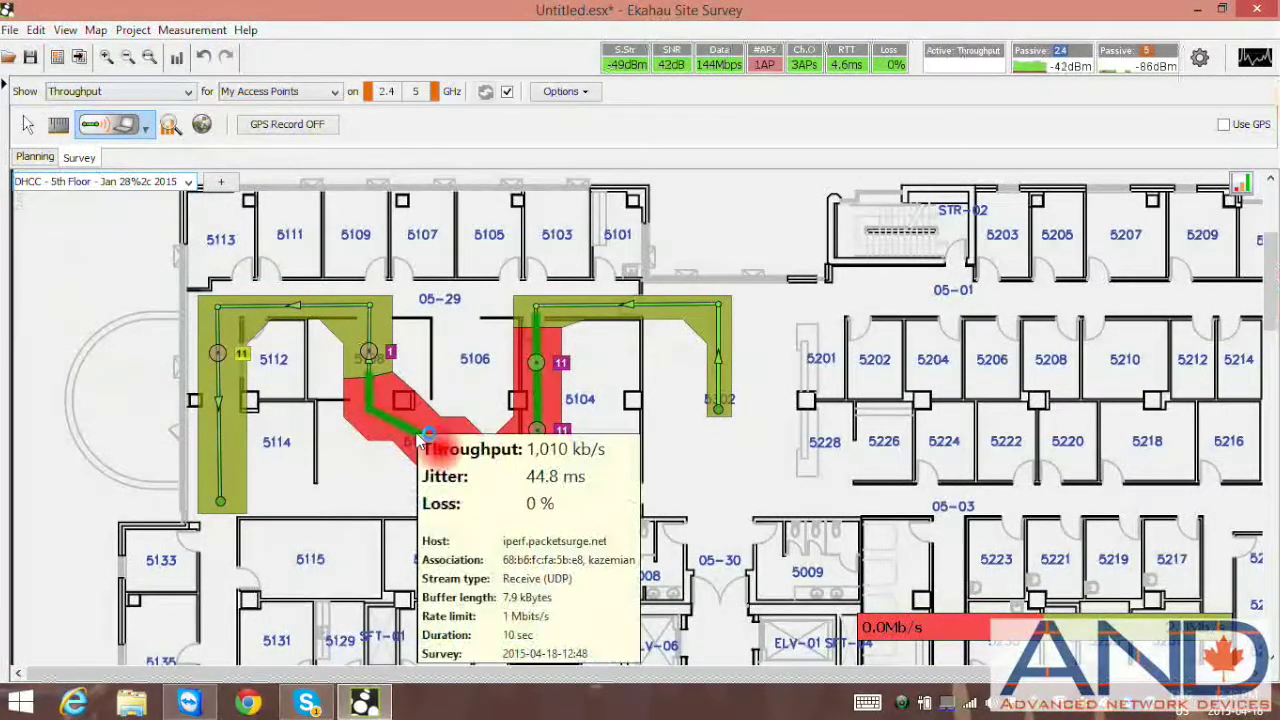